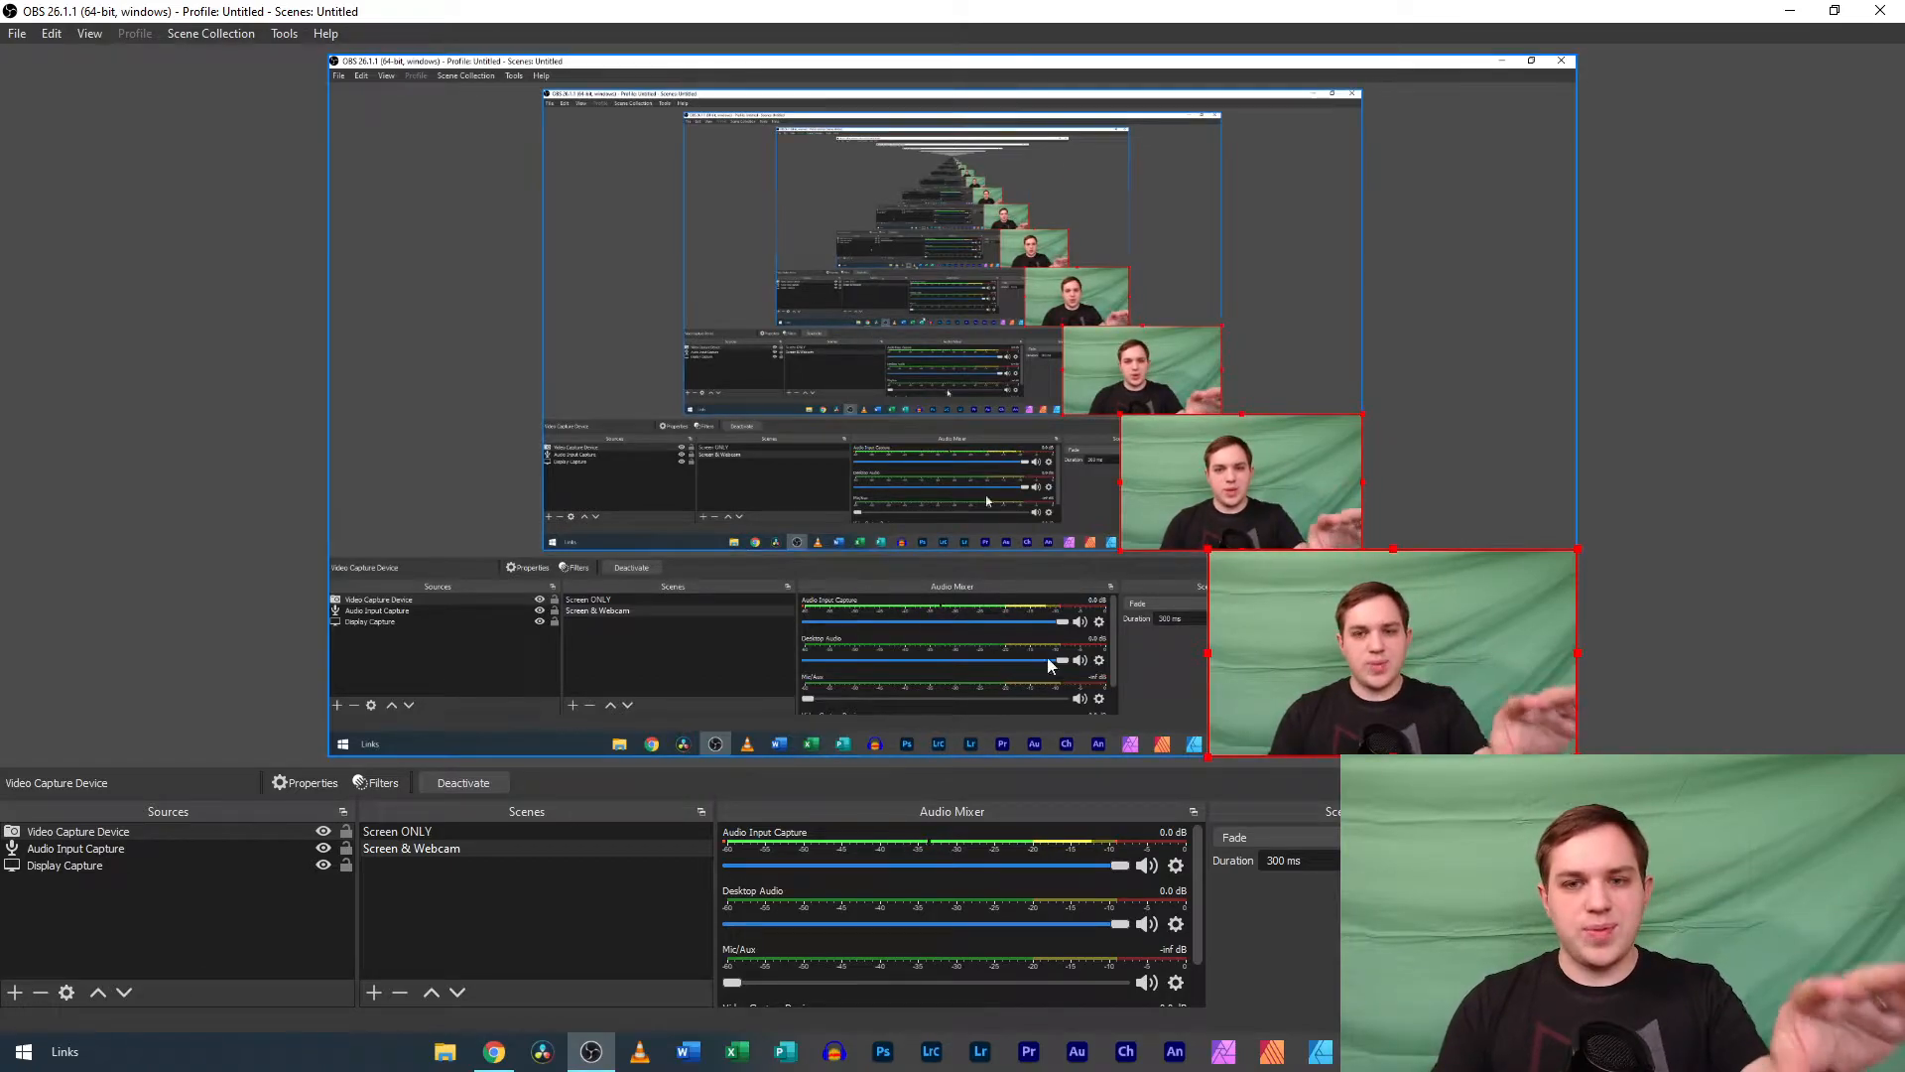
Add a Chroma Key effect filter to the Video Capture Device source.
{"action": "mouse_move", "coordinate": [1208, 550]}
{"action": "left_mouse_down"}
{"action": "mouse_move", "coordinate": [938, 407]}
{"action": "mouse_move", "coordinate": [1203, 541]}
{"action": "mouse_move", "coordinate": [1206, 563]}
{"action": "left_mouse_up"}
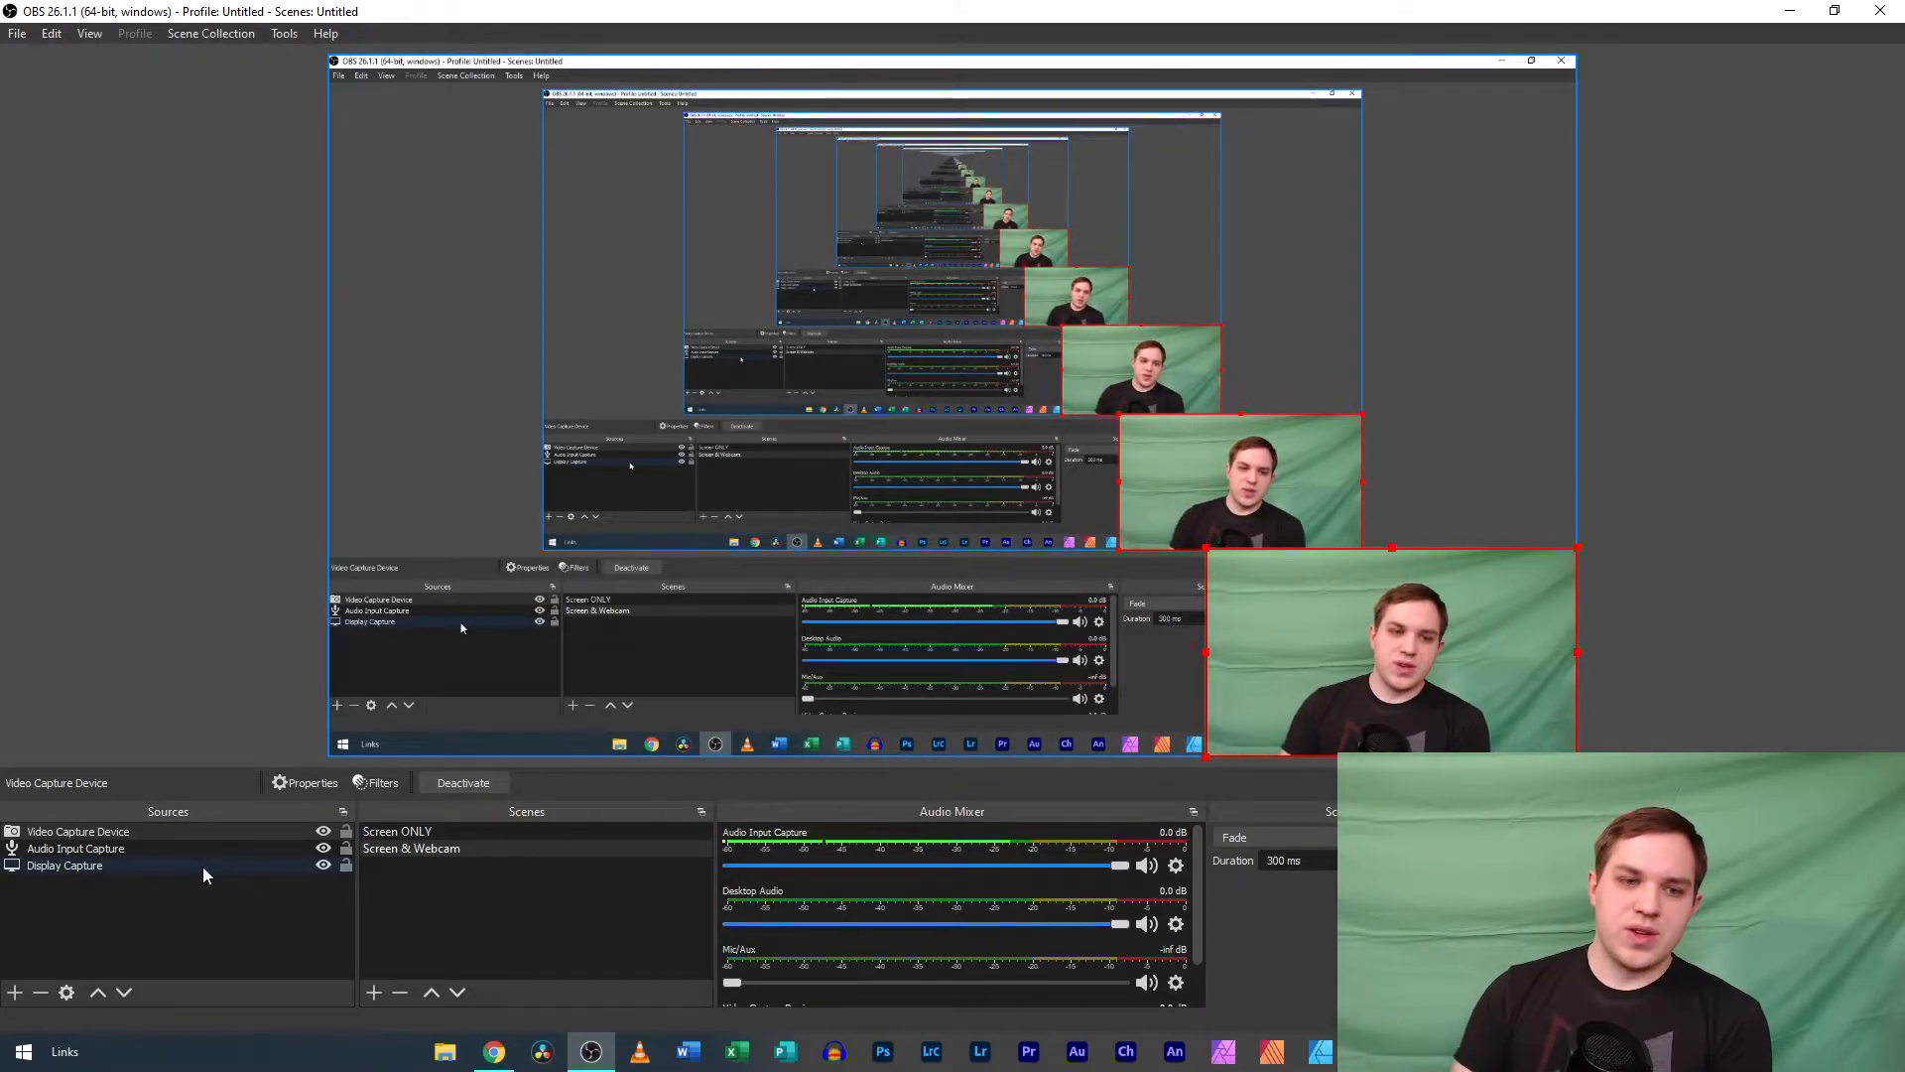
{"action": "left_click", "coordinate": [378, 783]}
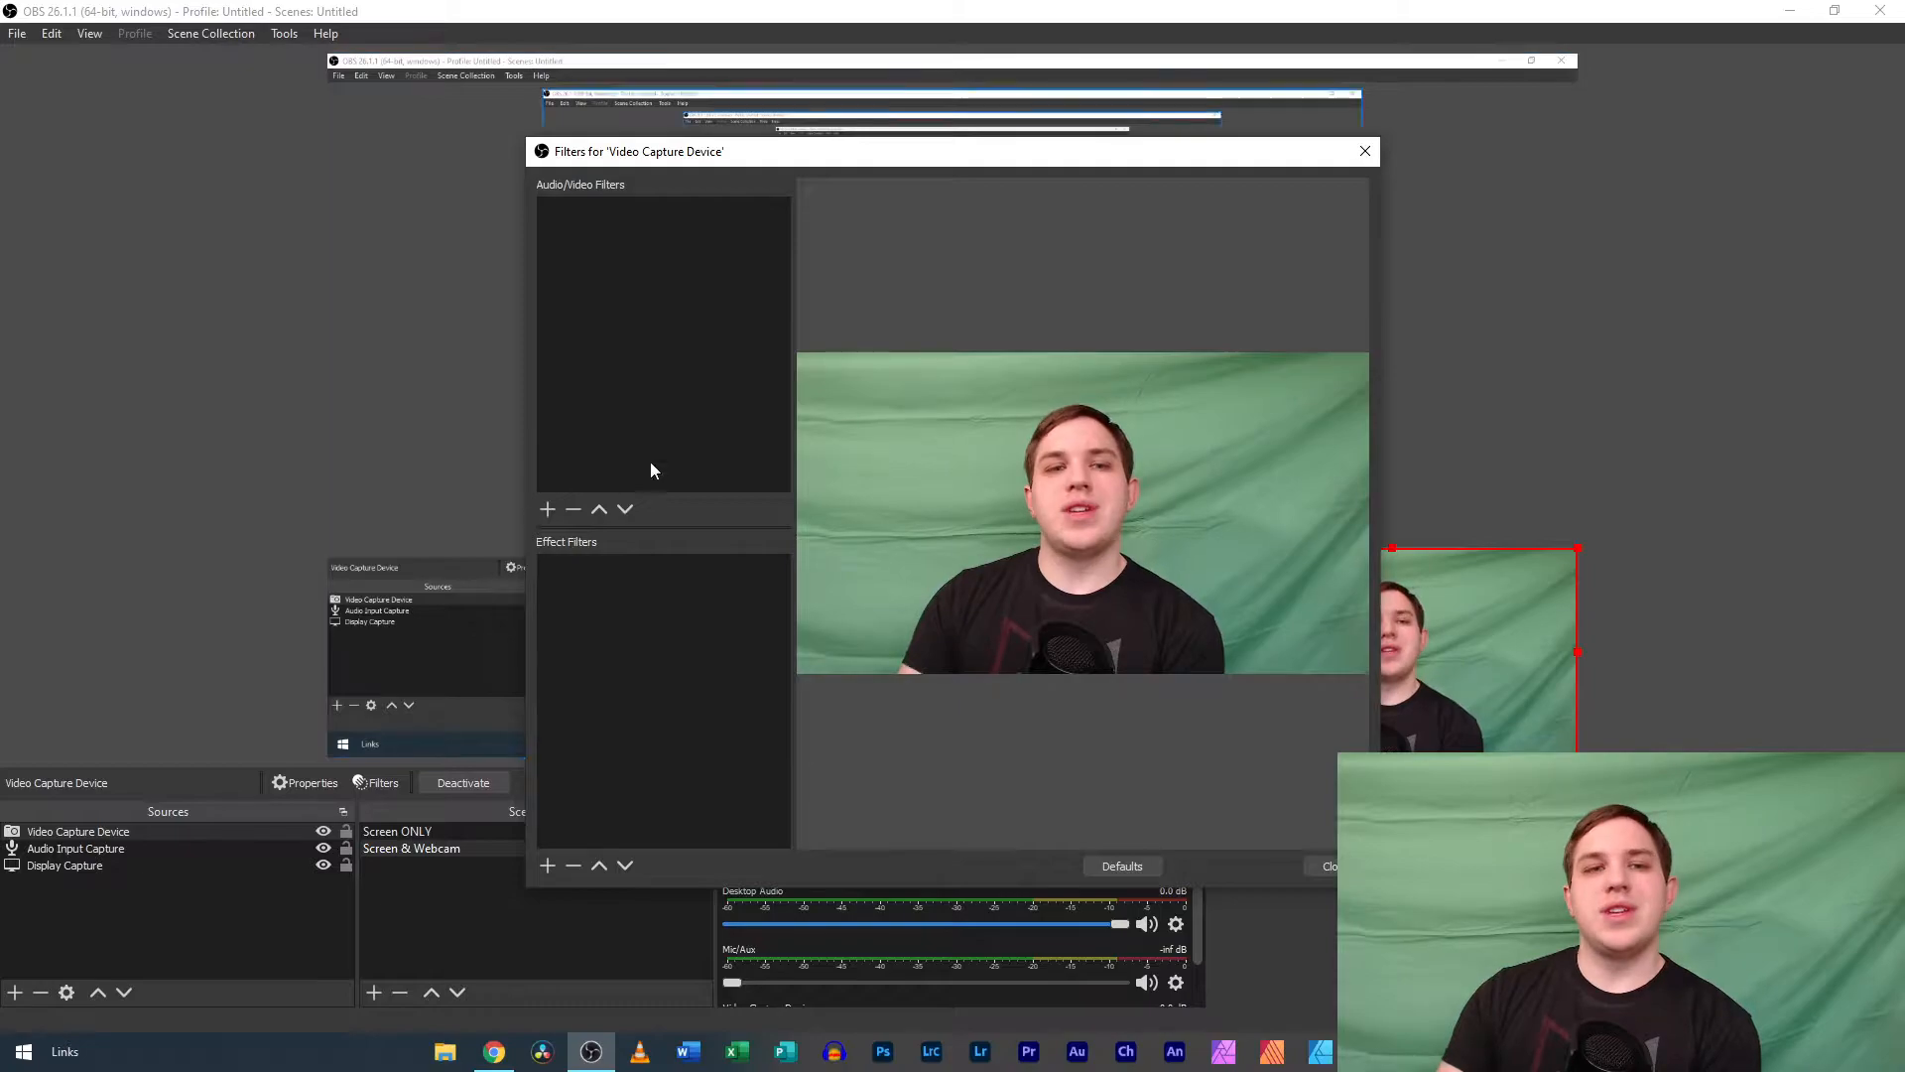
{"action": "left_click", "coordinate": [549, 868]}
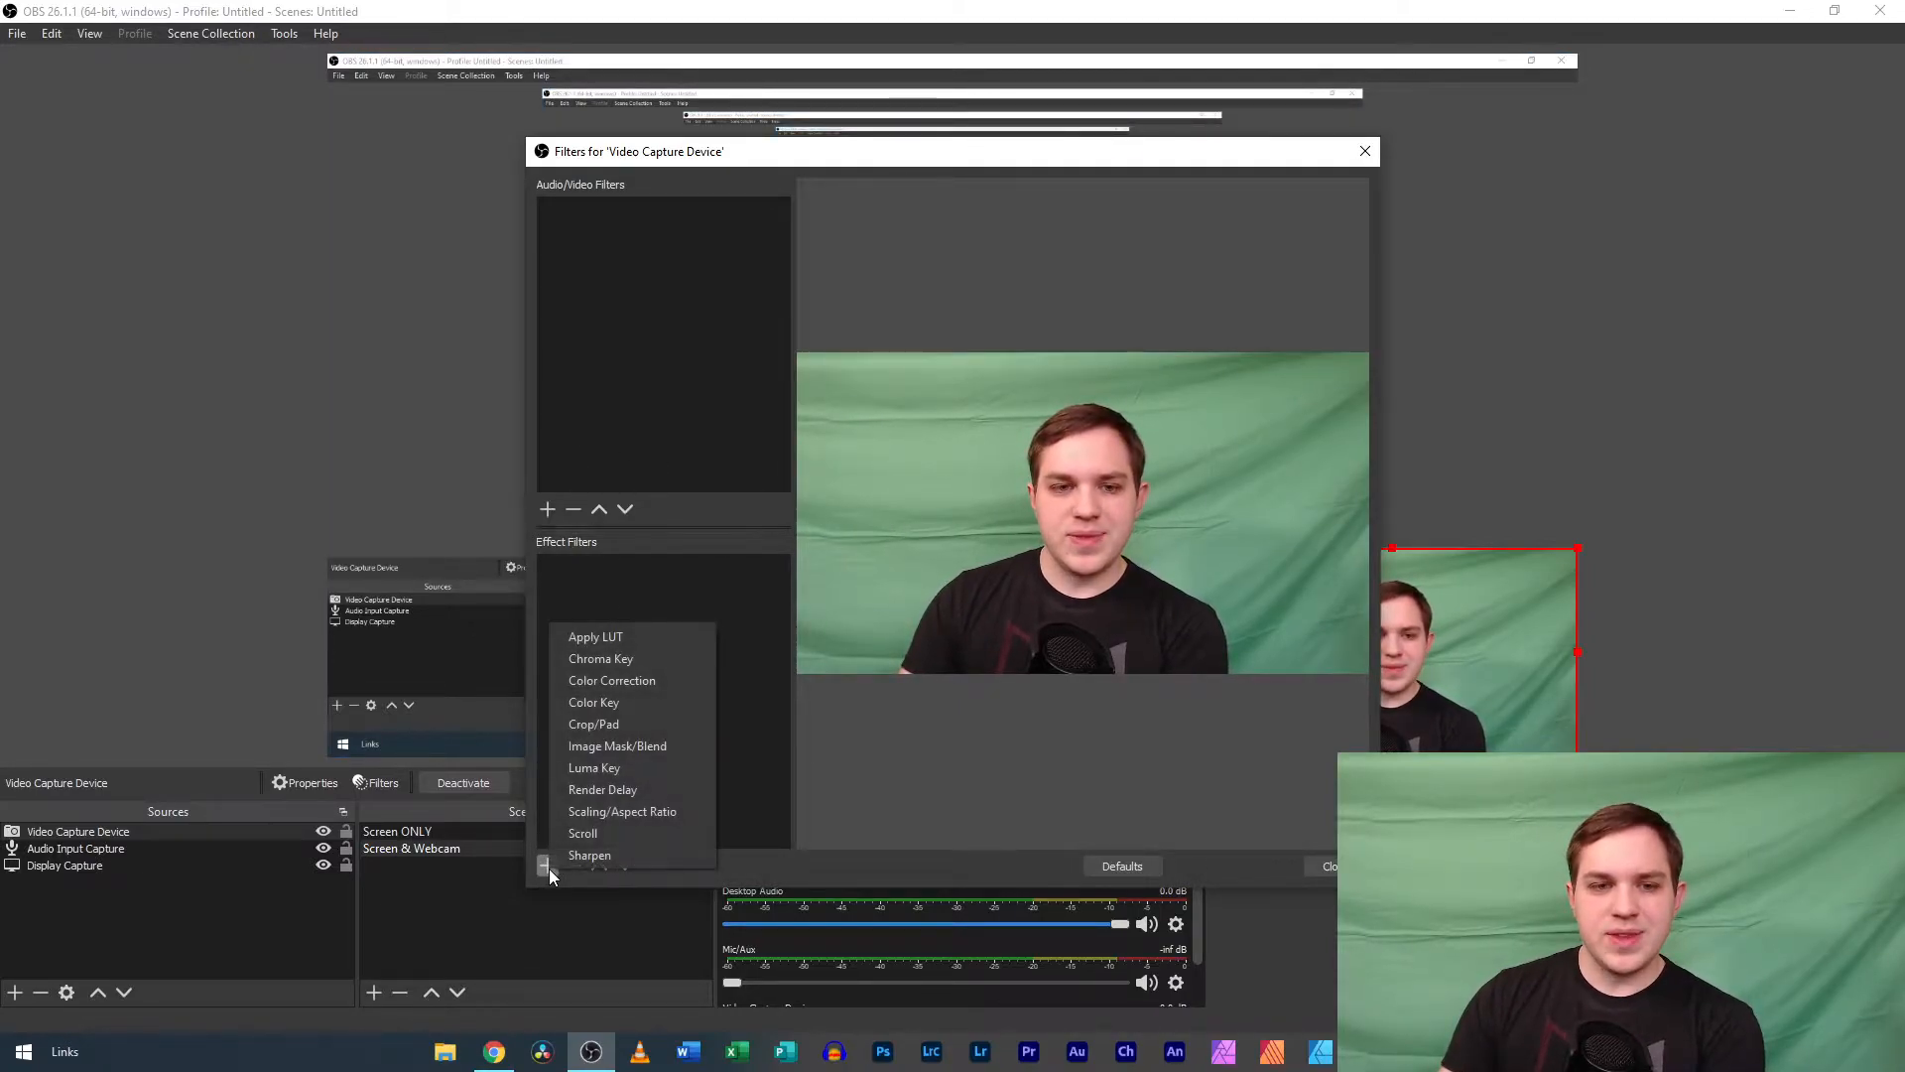
{"action": "left_click", "coordinate": [658, 663]}
{"action": "left_click", "coordinate": [911, 552]}
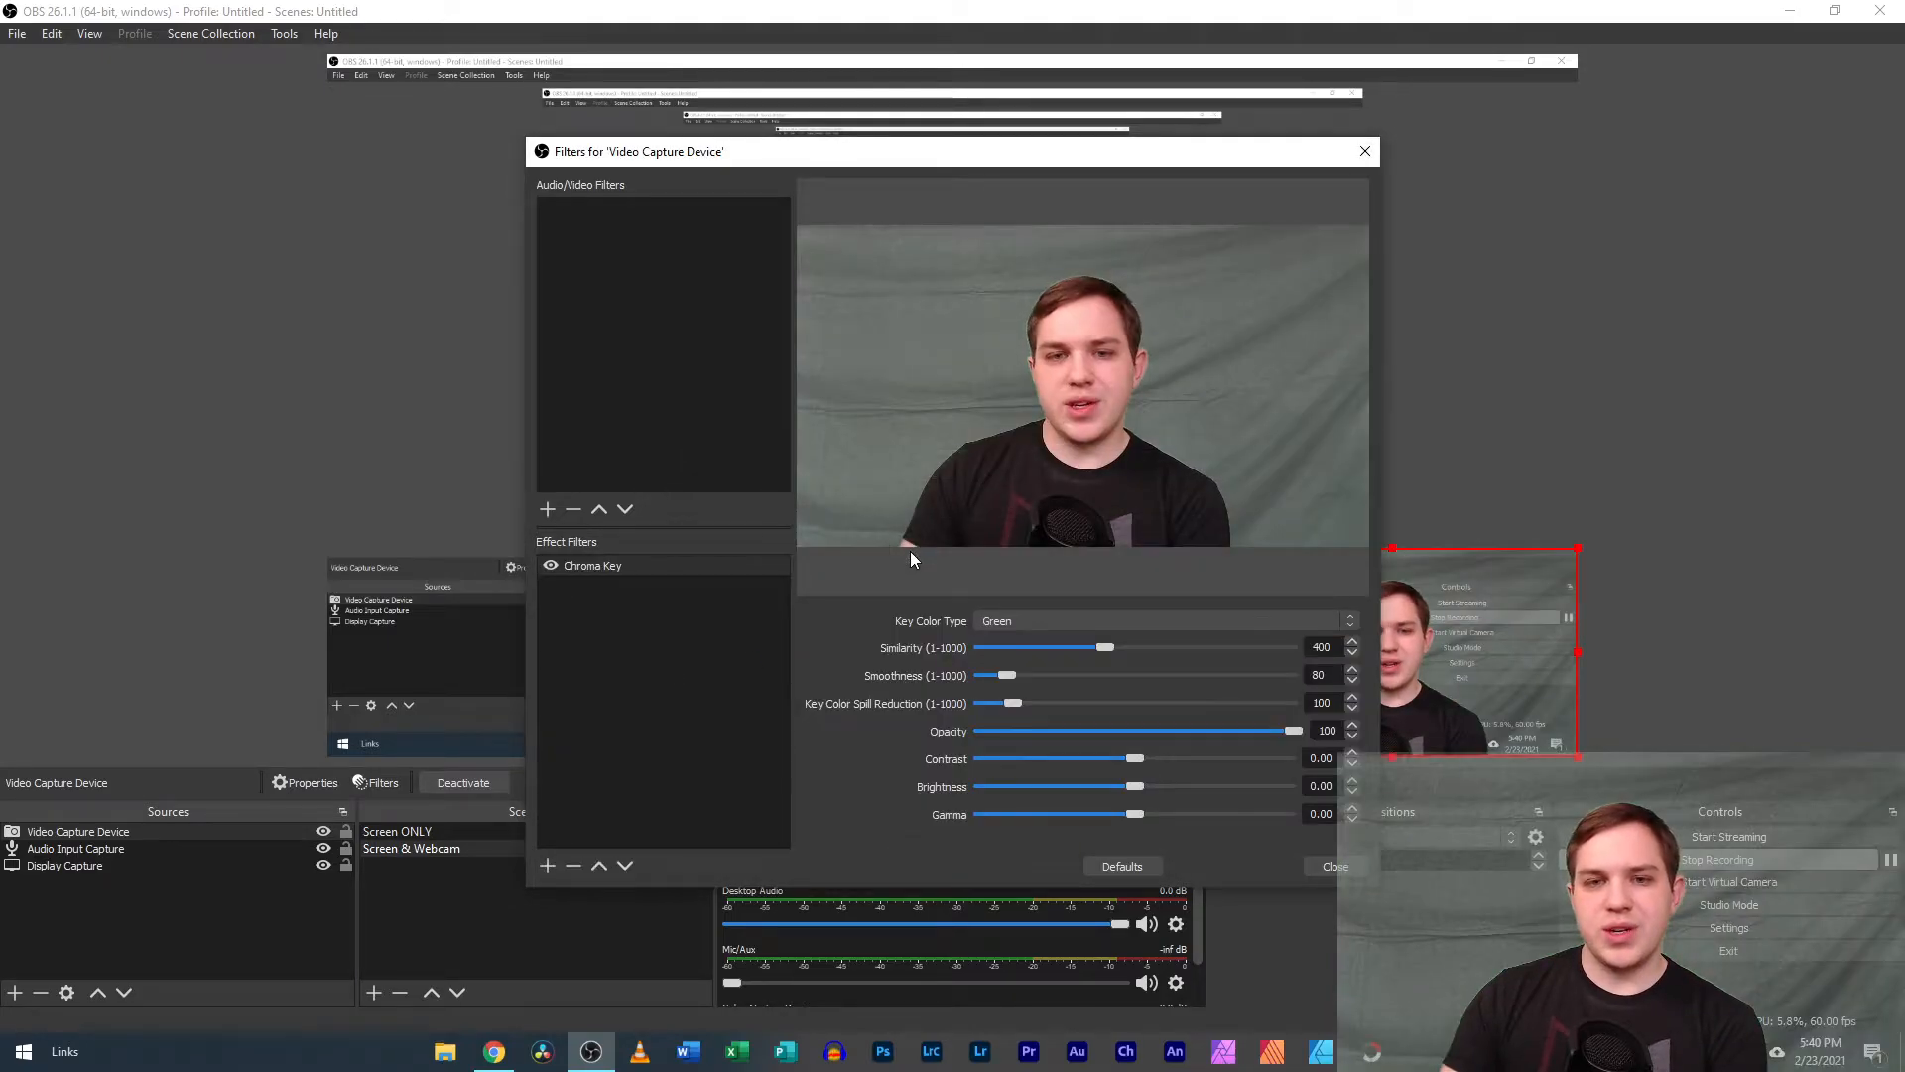
Try the Blue and Magenta key color types on the Chroma Key filter and return to Green.
{"action": "left_click", "coordinate": [1042, 625]}
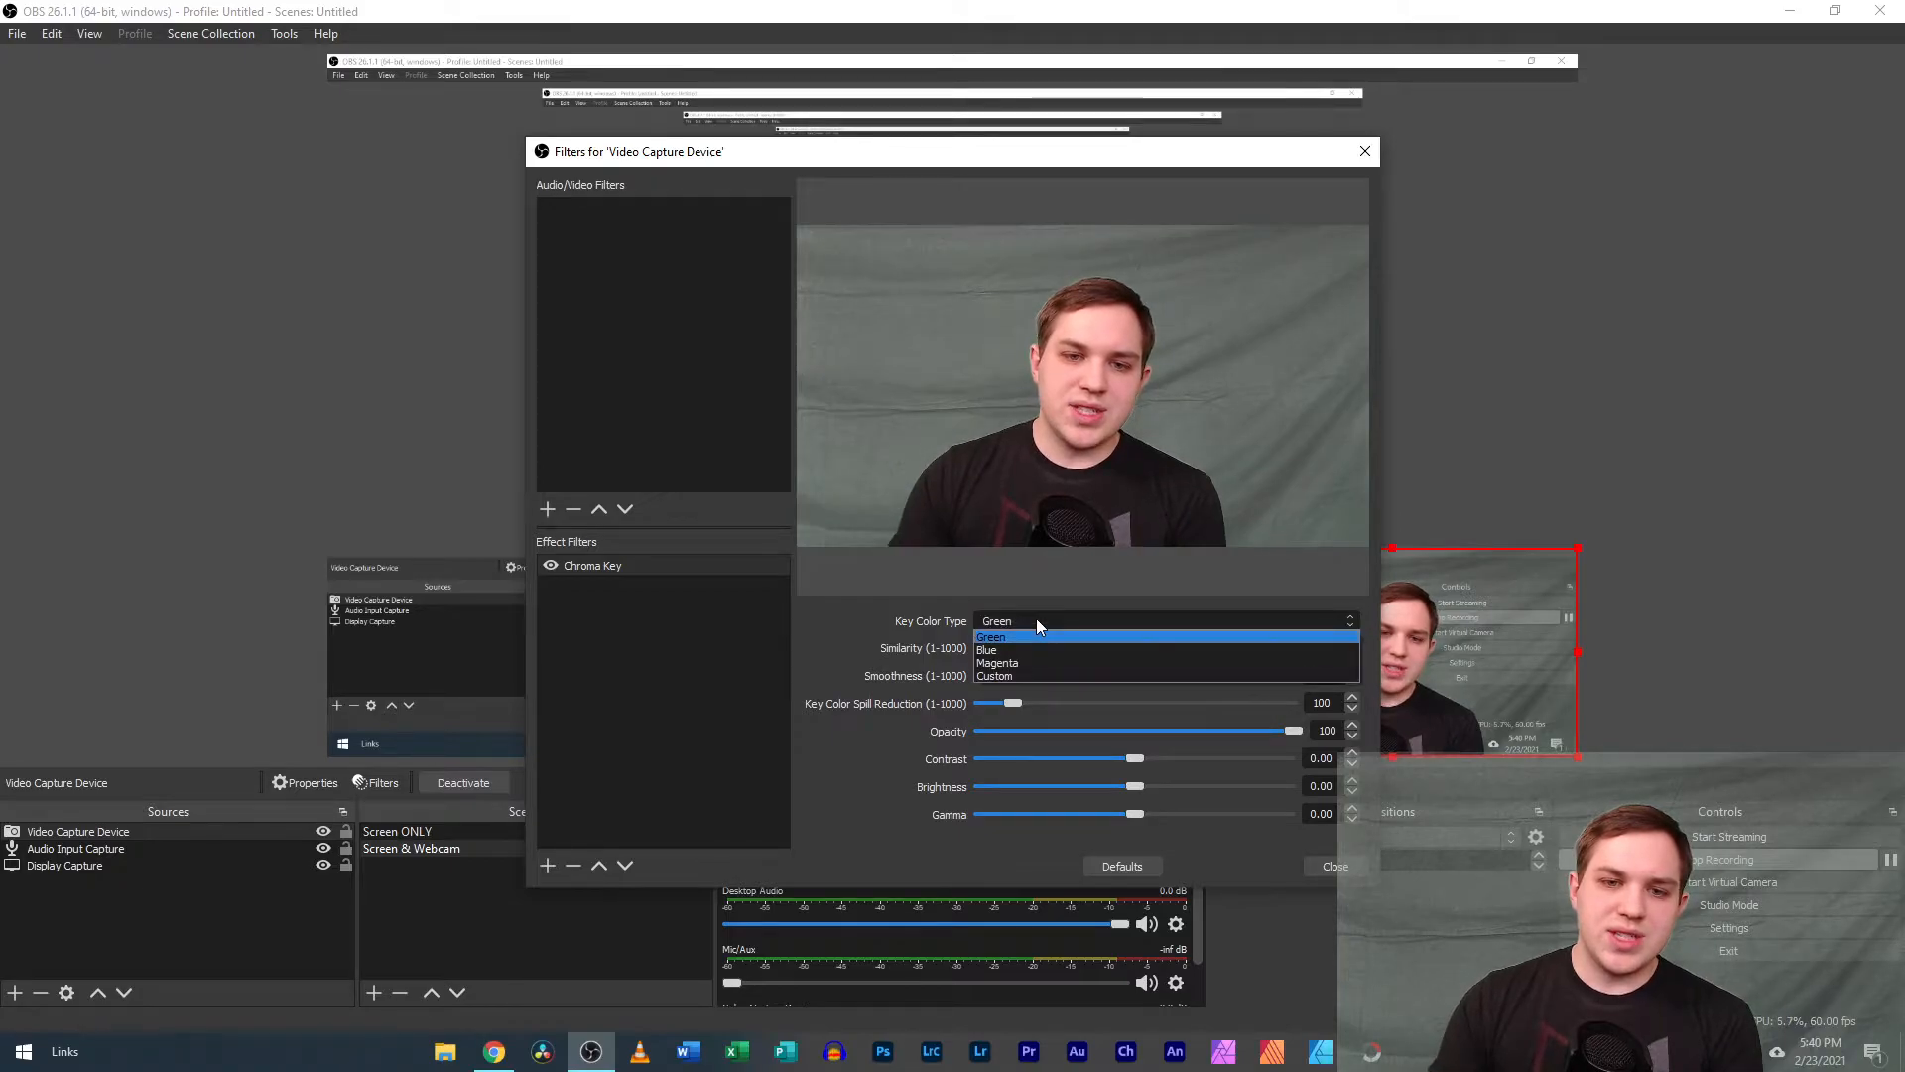
{"action": "left_click", "coordinate": [1022, 652]}
{"action": "left_click", "coordinate": [1038, 619]}
{"action": "left_click", "coordinate": [1030, 663]}
{"action": "left_click", "coordinate": [1039, 623]}
{"action": "left_click", "coordinate": [1038, 640]}
Set the Chroma Key filter's Similarity to 447 and close the filter settings.
{"action": "left_click_drag", "start_coordinate": [1040, 647], "coordinate": [1118, 638]}
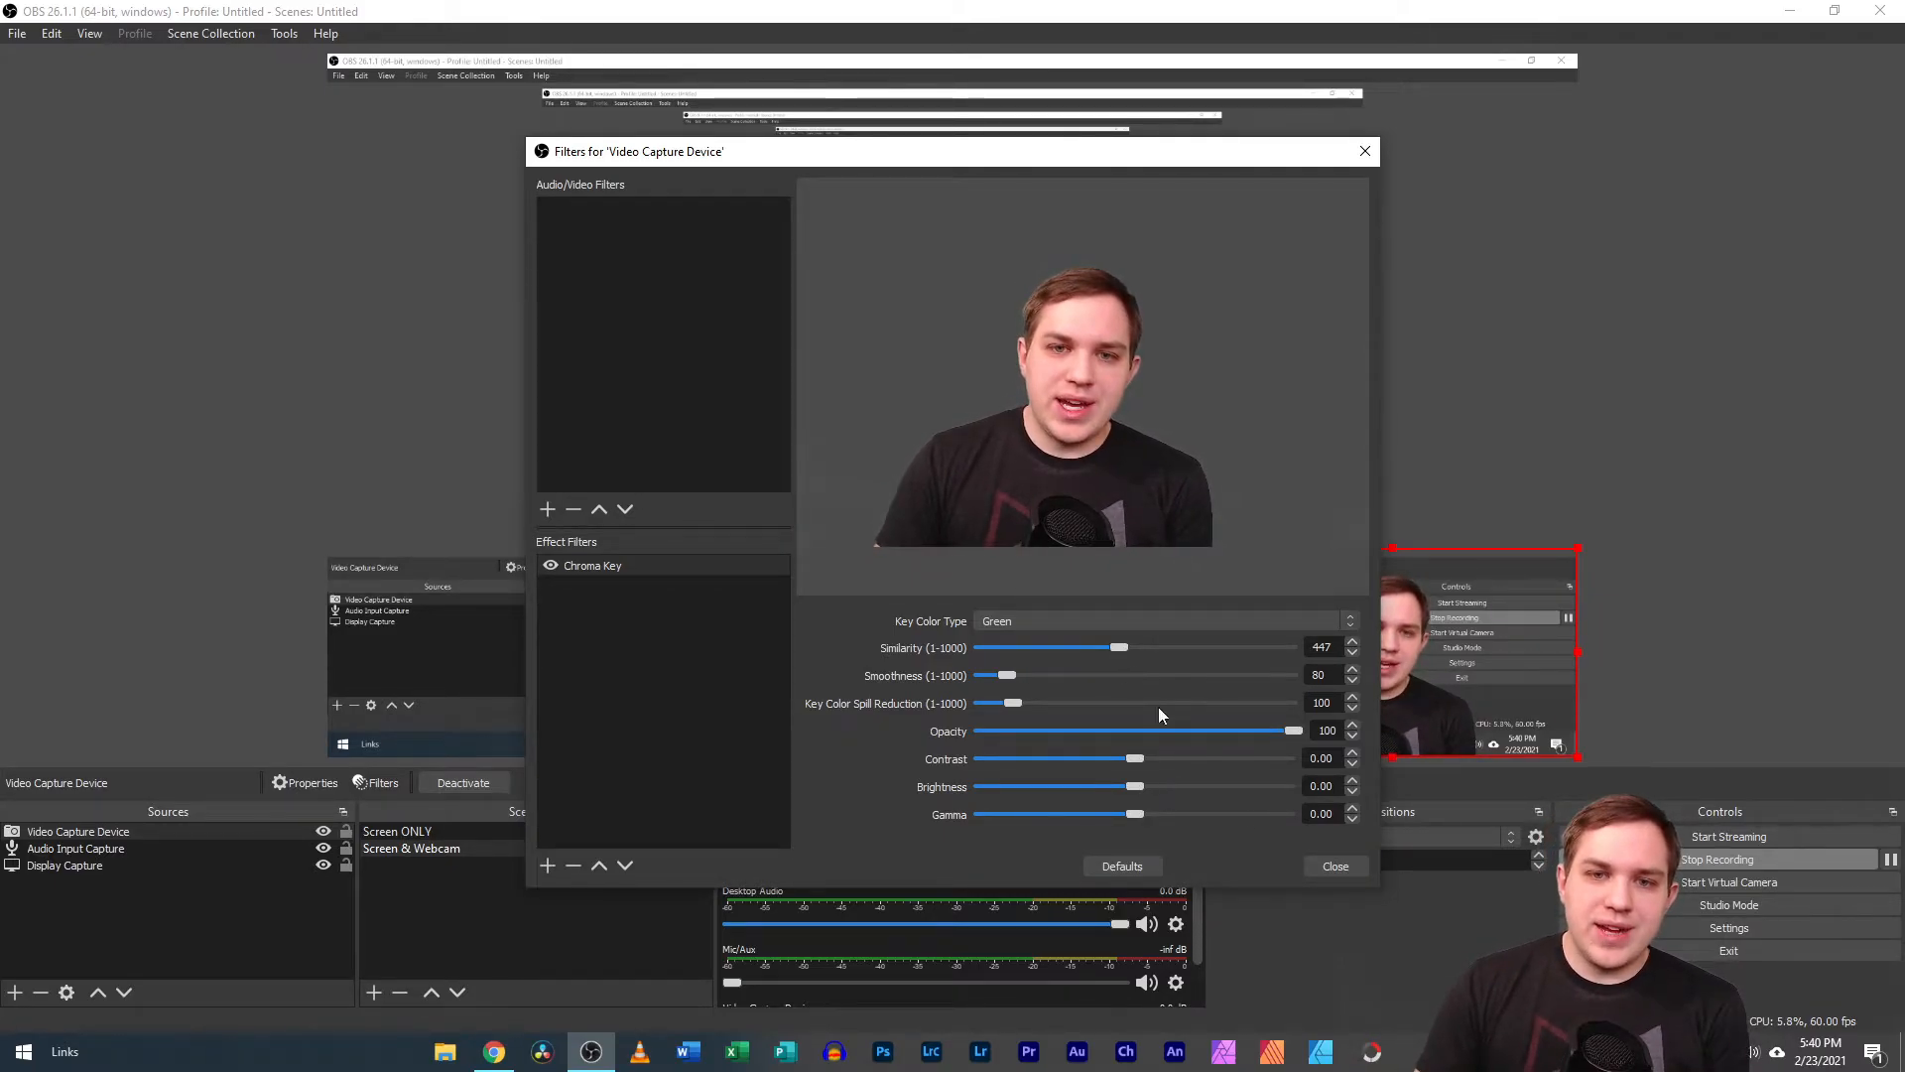
{"action": "left_click", "coordinate": [1338, 866]}
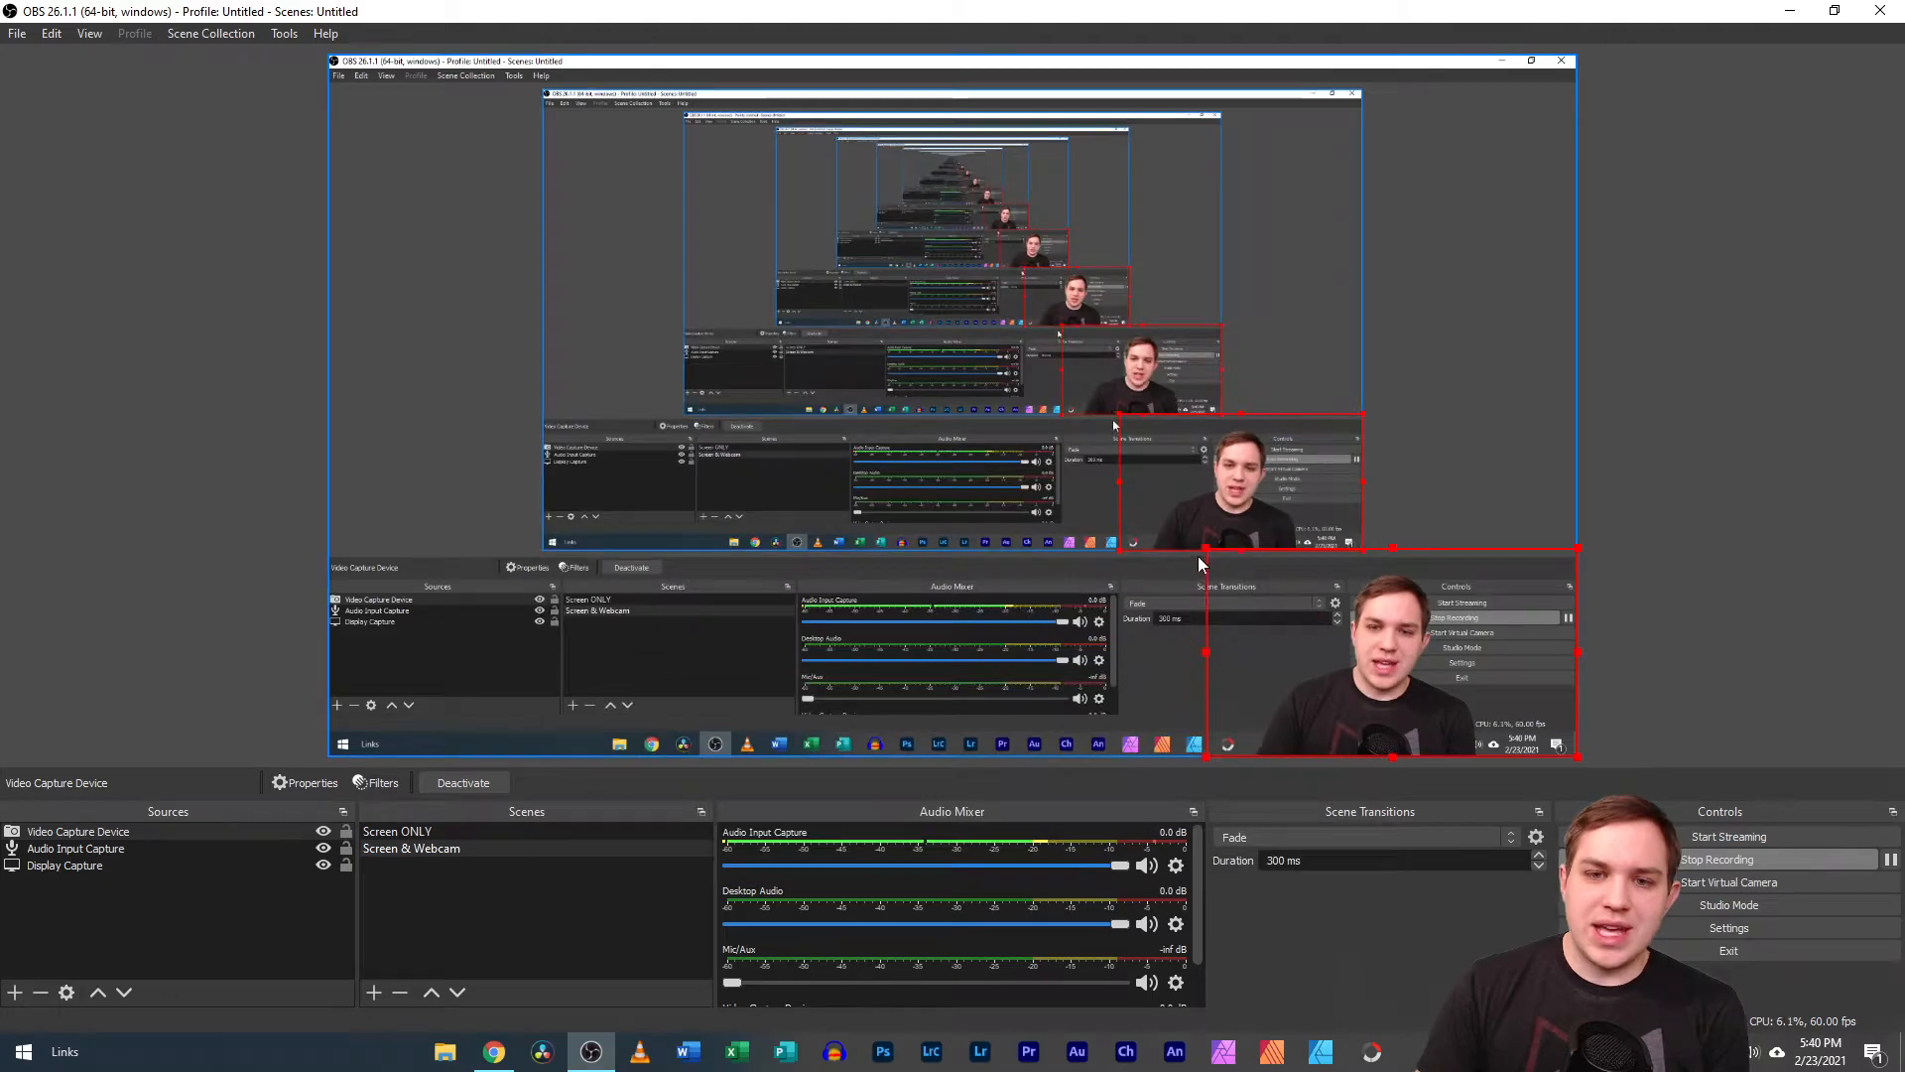
Enlarge the keyed webcam source to fill the canvas and shrink it back into the canvas's lower-right corner.
{"action": "left_click_drag", "start_coordinate": [1198, 546], "coordinate": [329, 56]}
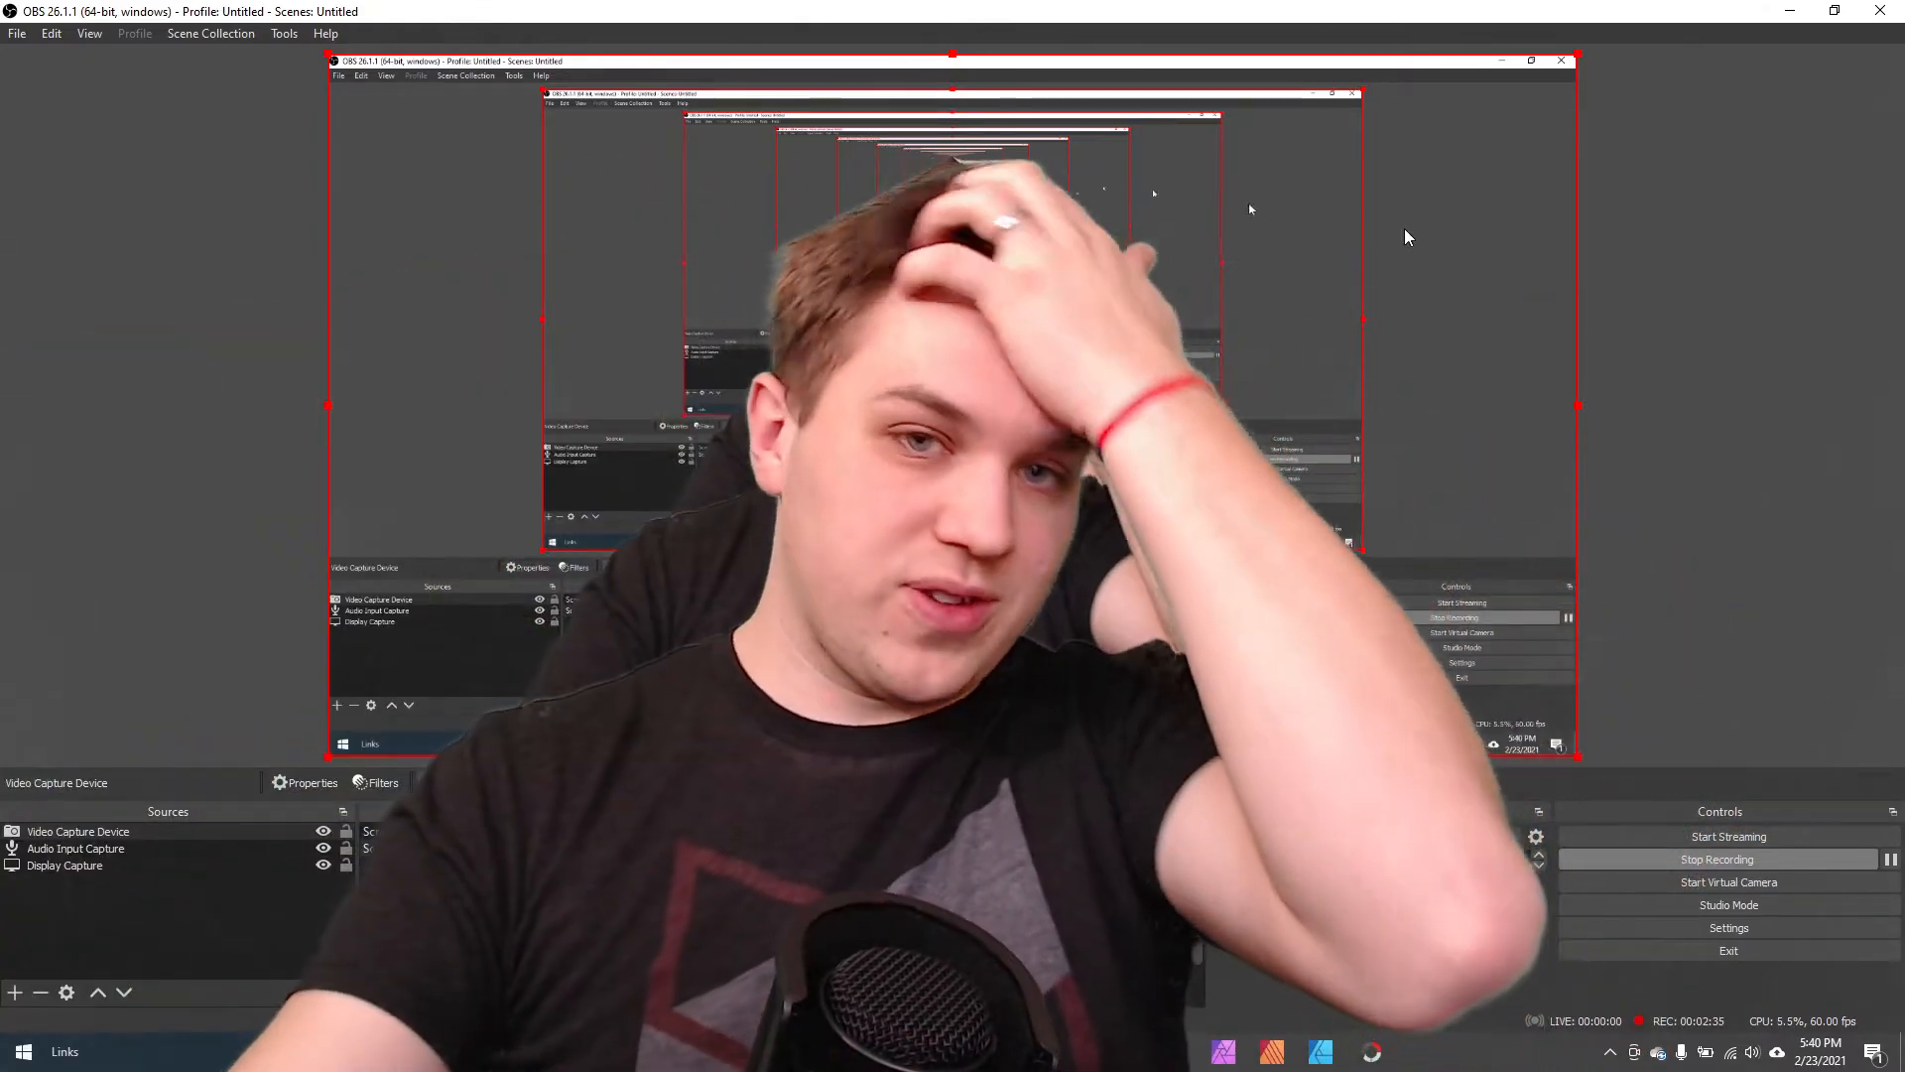
{"action": "left_click_drag", "start_coordinate": [390, 62], "coordinate": [1231, 528]}
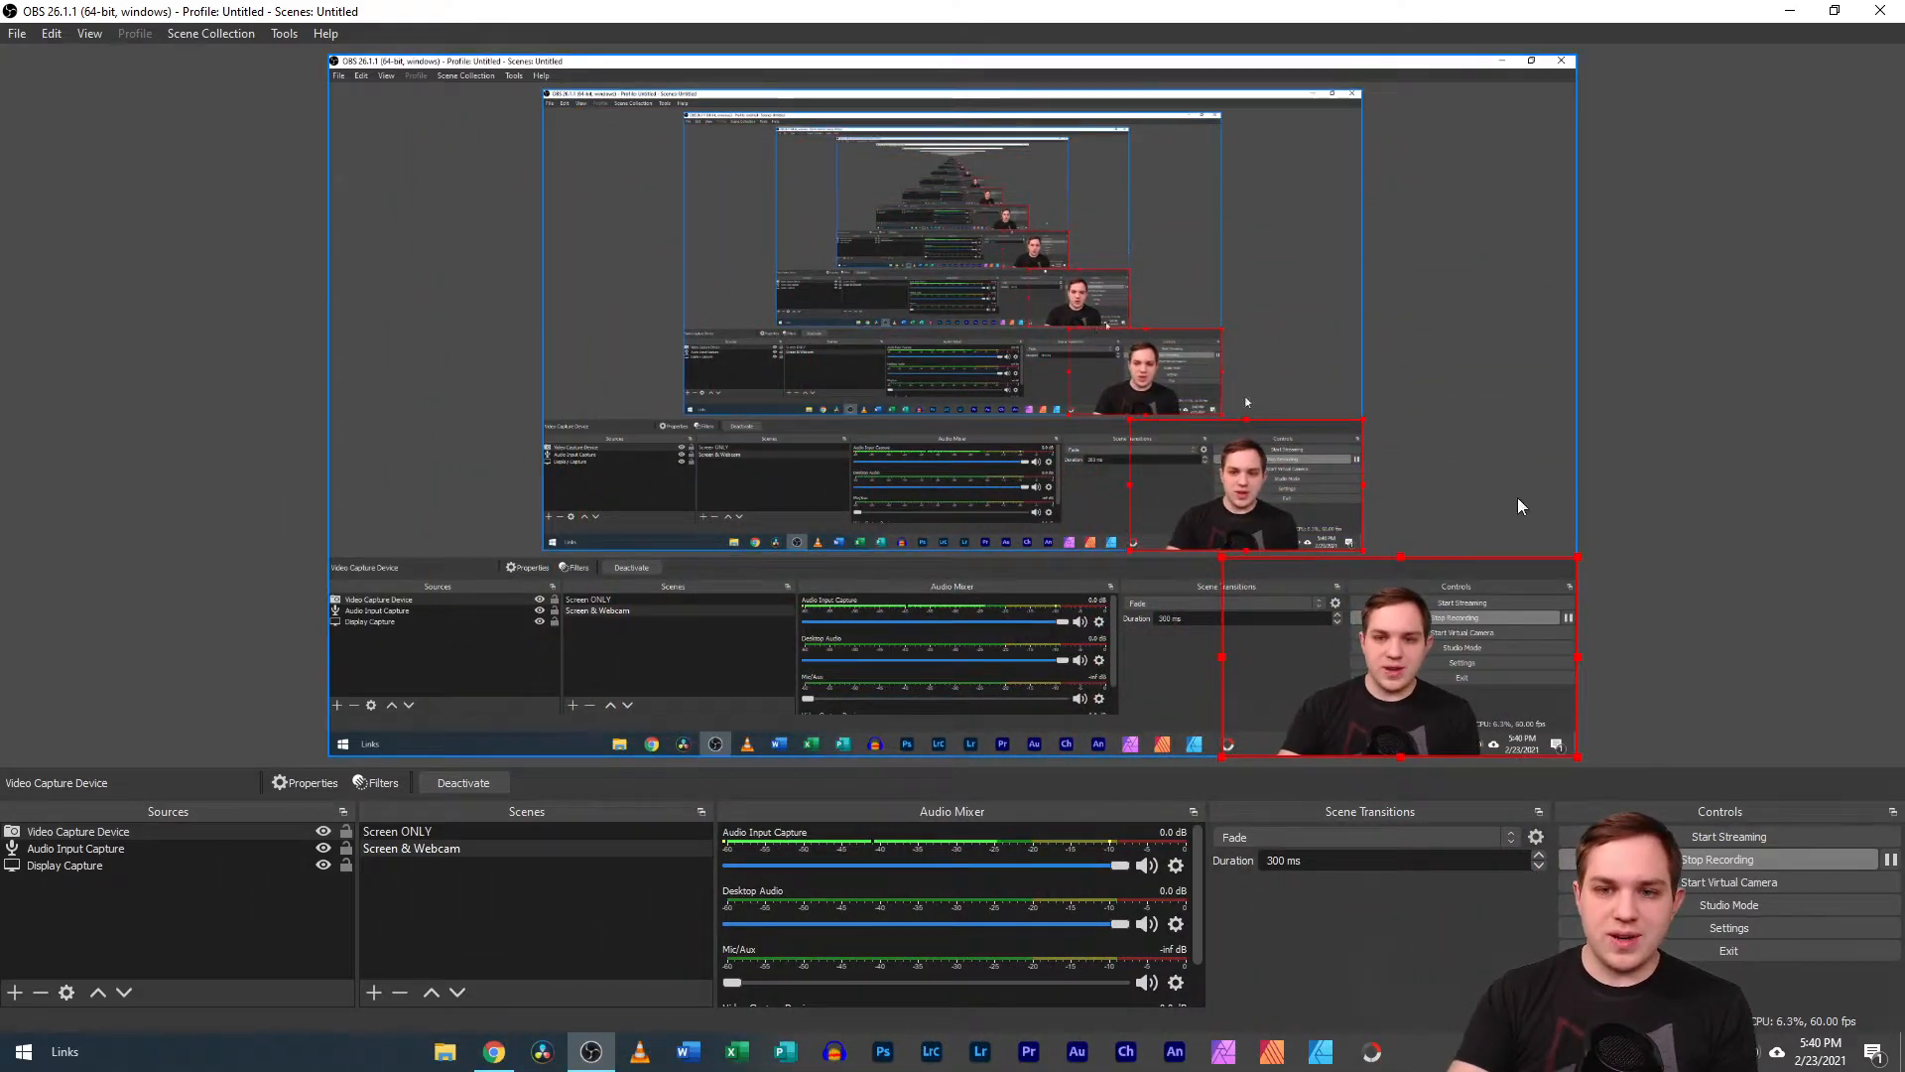
{"action": "left_click", "coordinate": [1706, 466]}
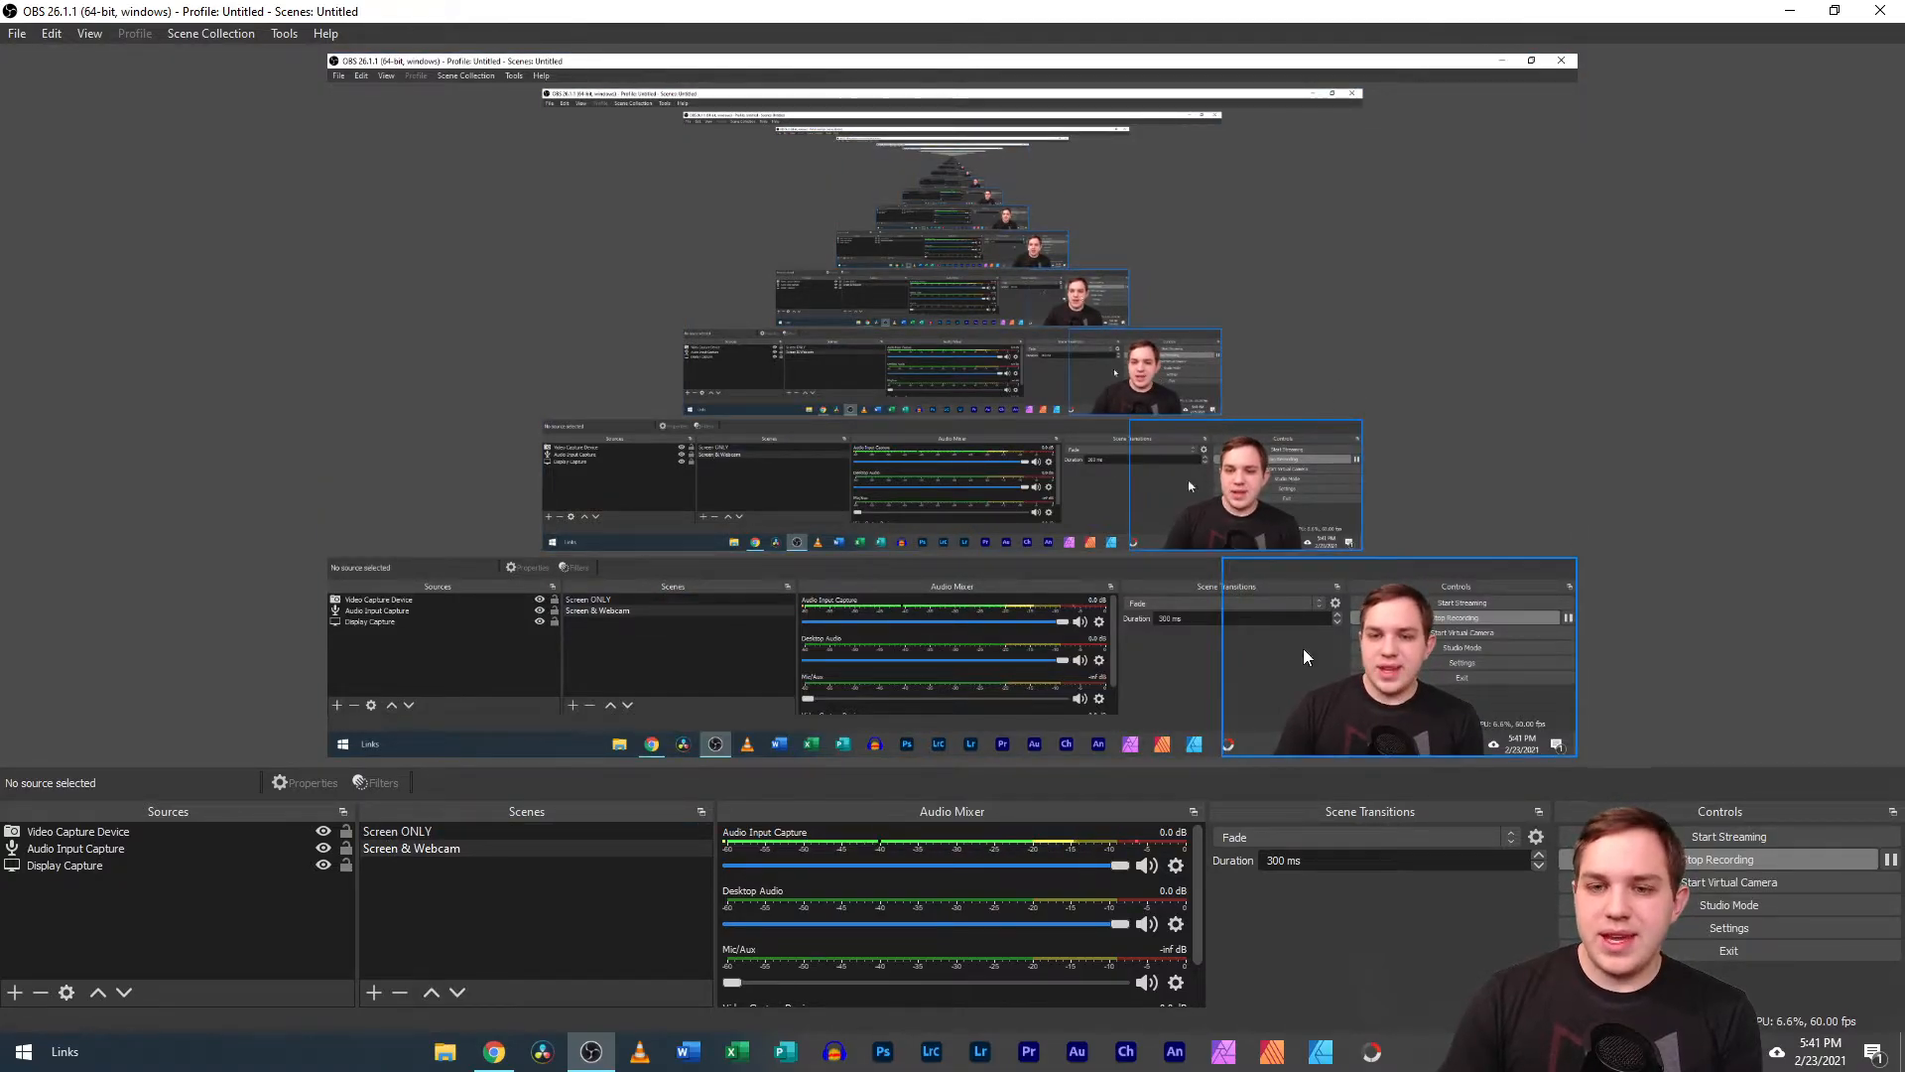
{"action": "left_click", "coordinate": [1242, 584]}
{"action": "mouse_move", "coordinate": [1224, 560]}
{"action": "left_mouse_down"}
{"action": "mouse_move", "coordinate": [485, 176]}
{"action": "mouse_move", "coordinate": [744, 287]}
{"action": "mouse_move", "coordinate": [1230, 586]}
{"action": "mouse_move", "coordinate": [1217, 554]}
{"action": "left_mouse_up"}
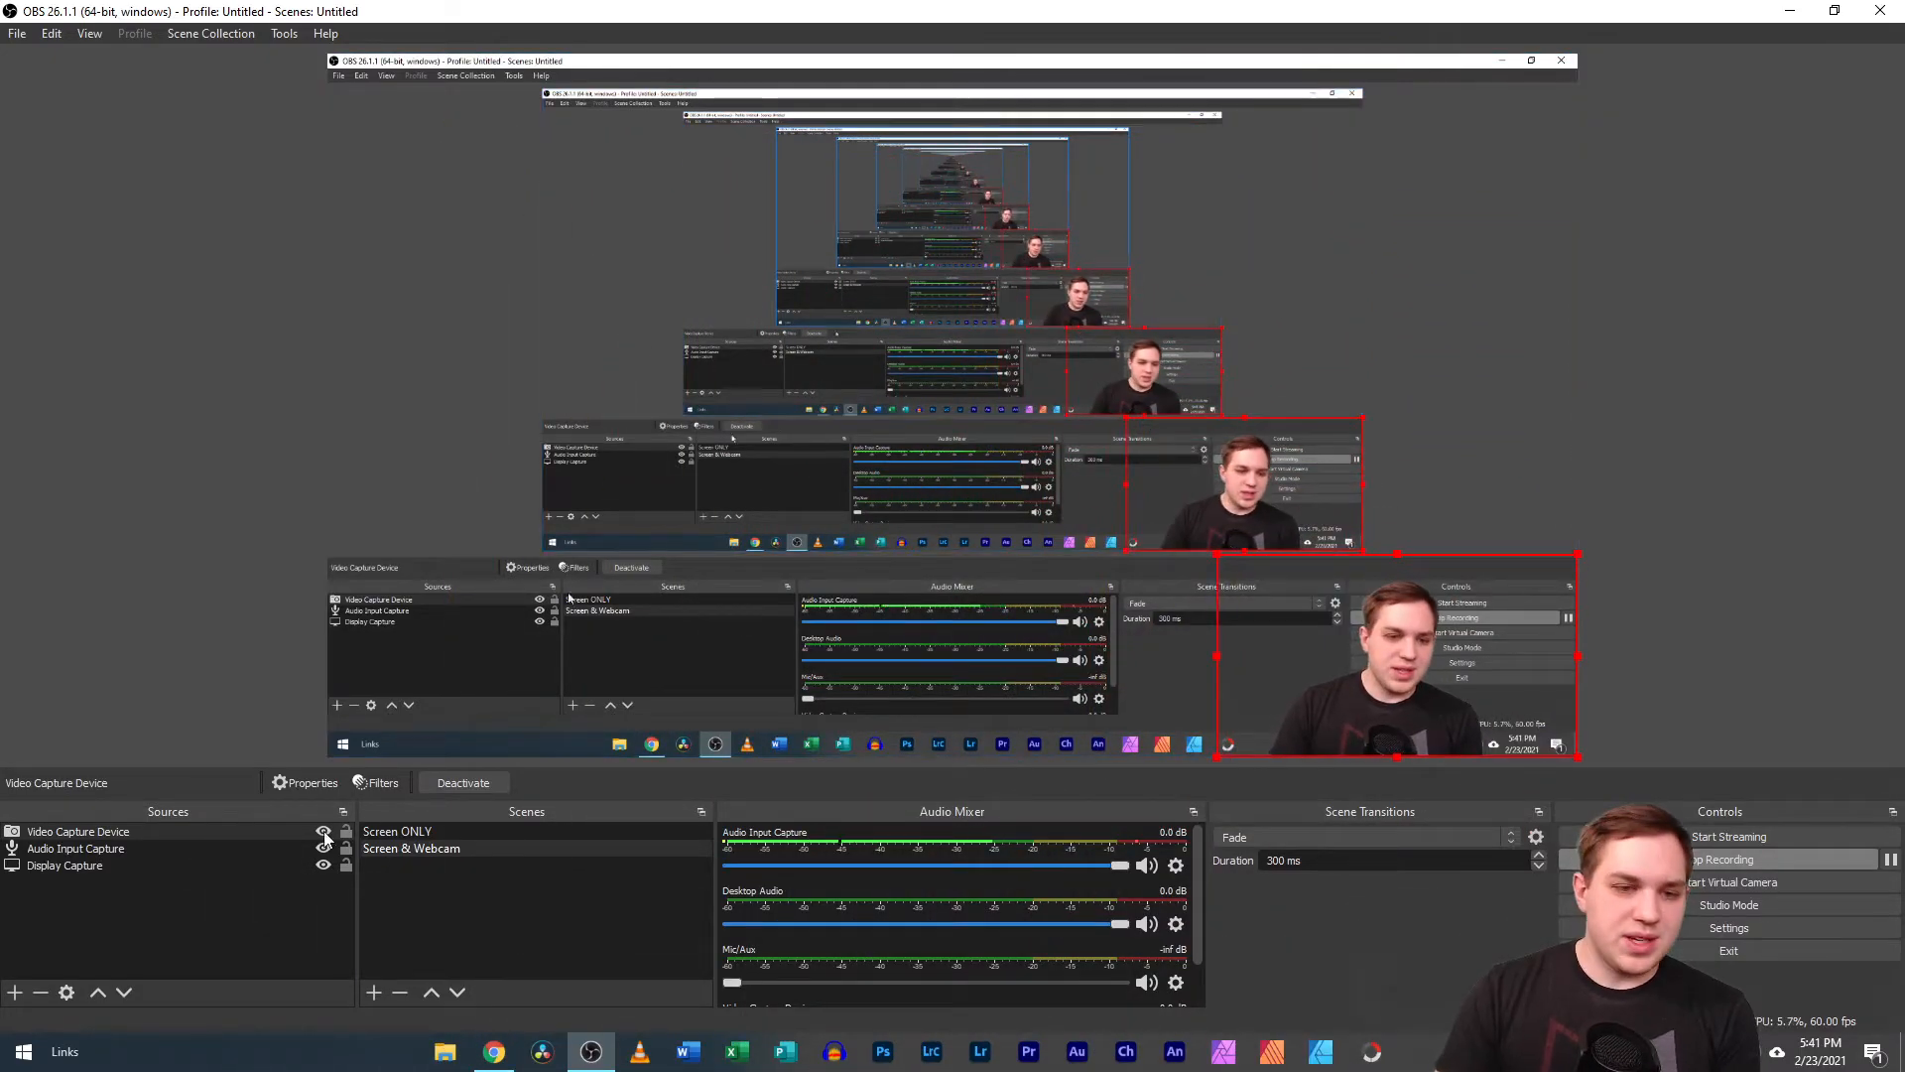
Reopen the webcam source's Chroma Key filter and set its key color type to Custom.
{"action": "left_click", "coordinate": [378, 784]}
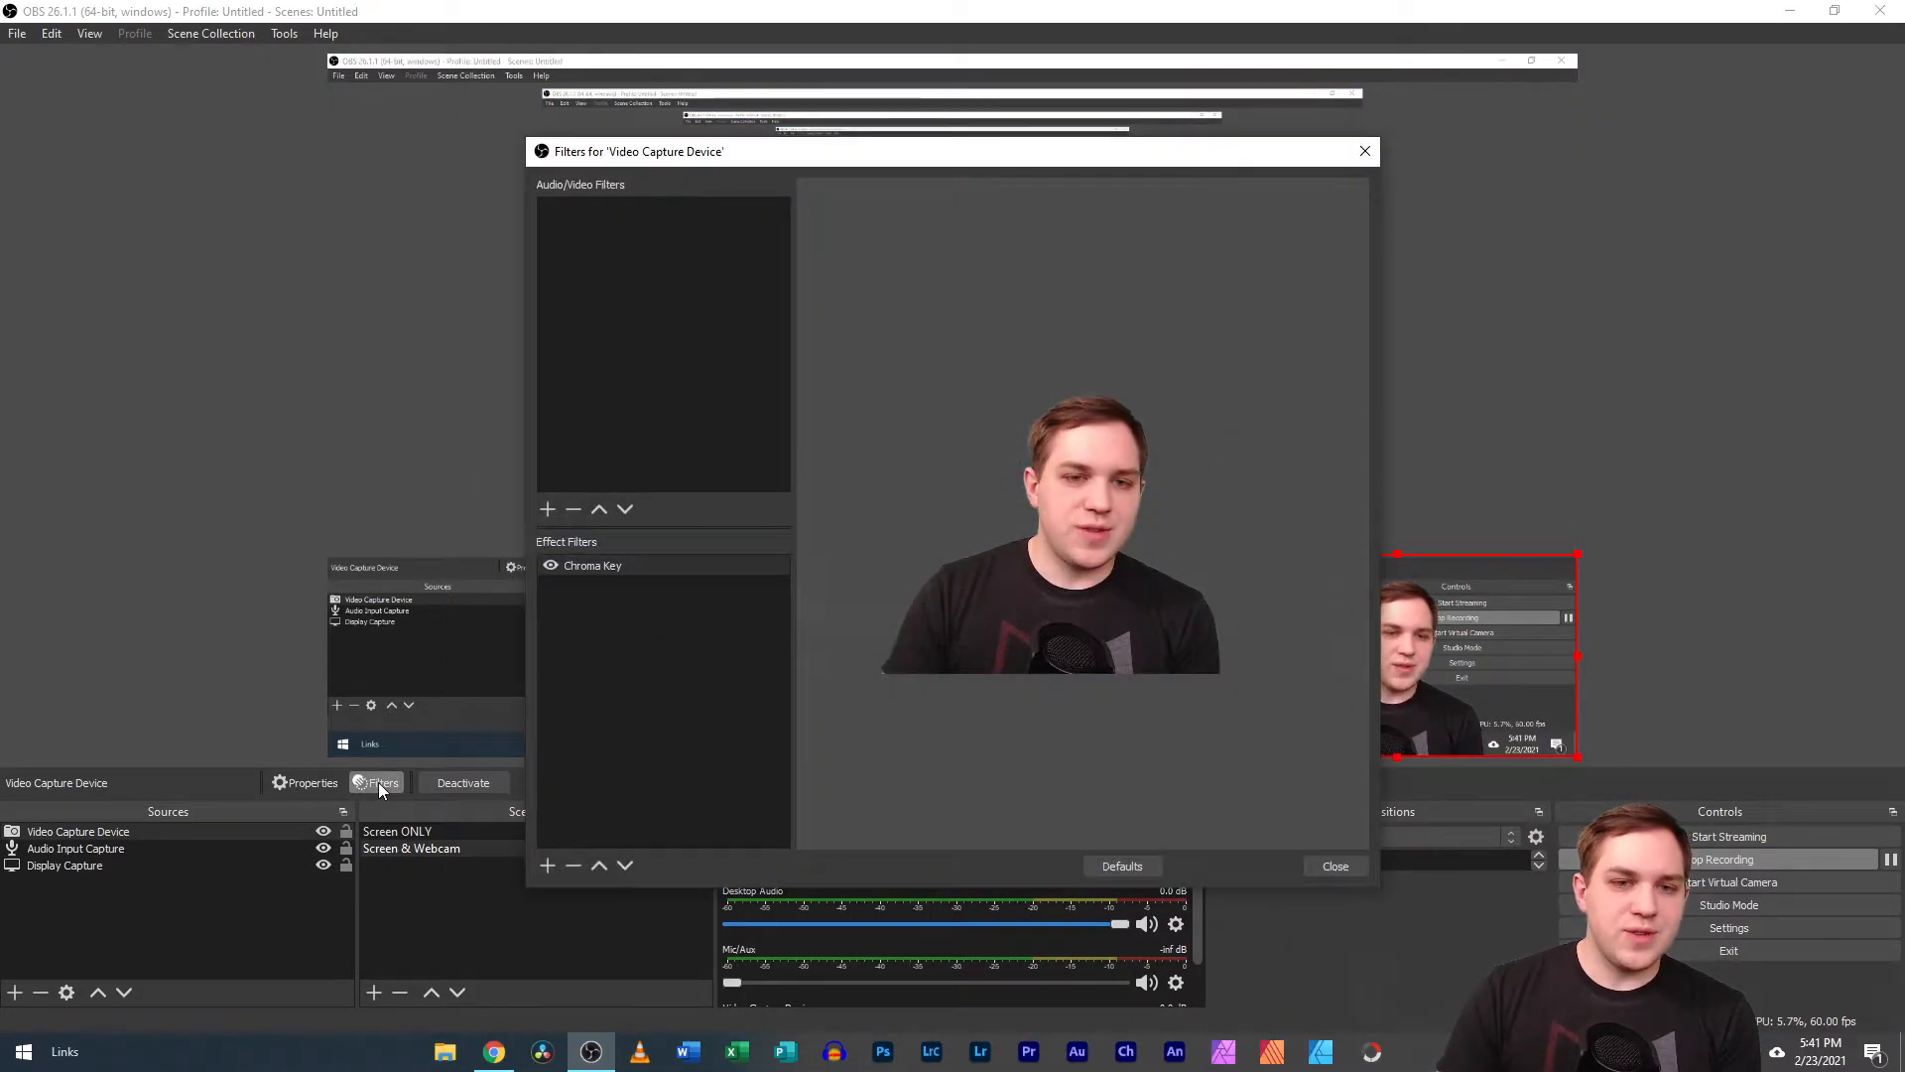
{"action": "left_click", "coordinate": [611, 565]}
{"action": "left_click", "coordinate": [1209, 624]}
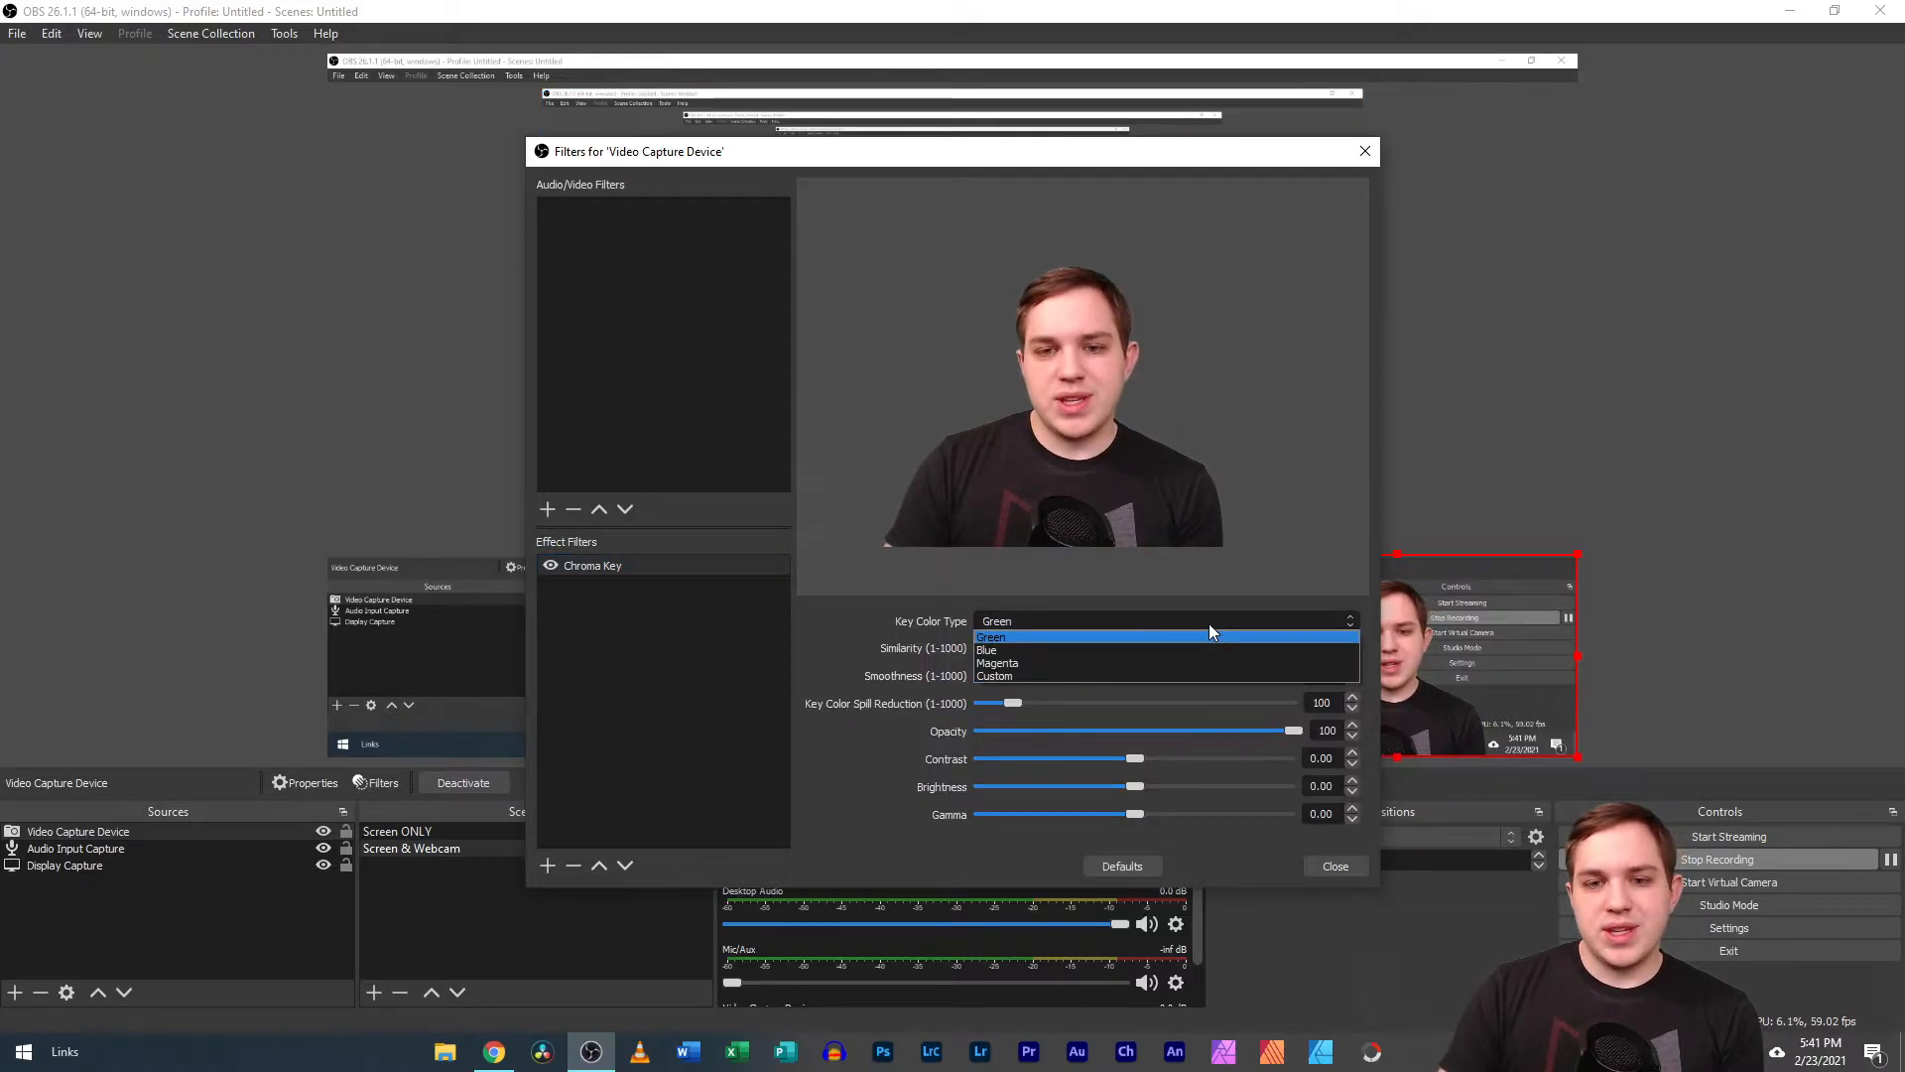
{"action": "left_click", "coordinate": [1156, 670]}
{"action": "left_click", "coordinate": [1191, 649]}
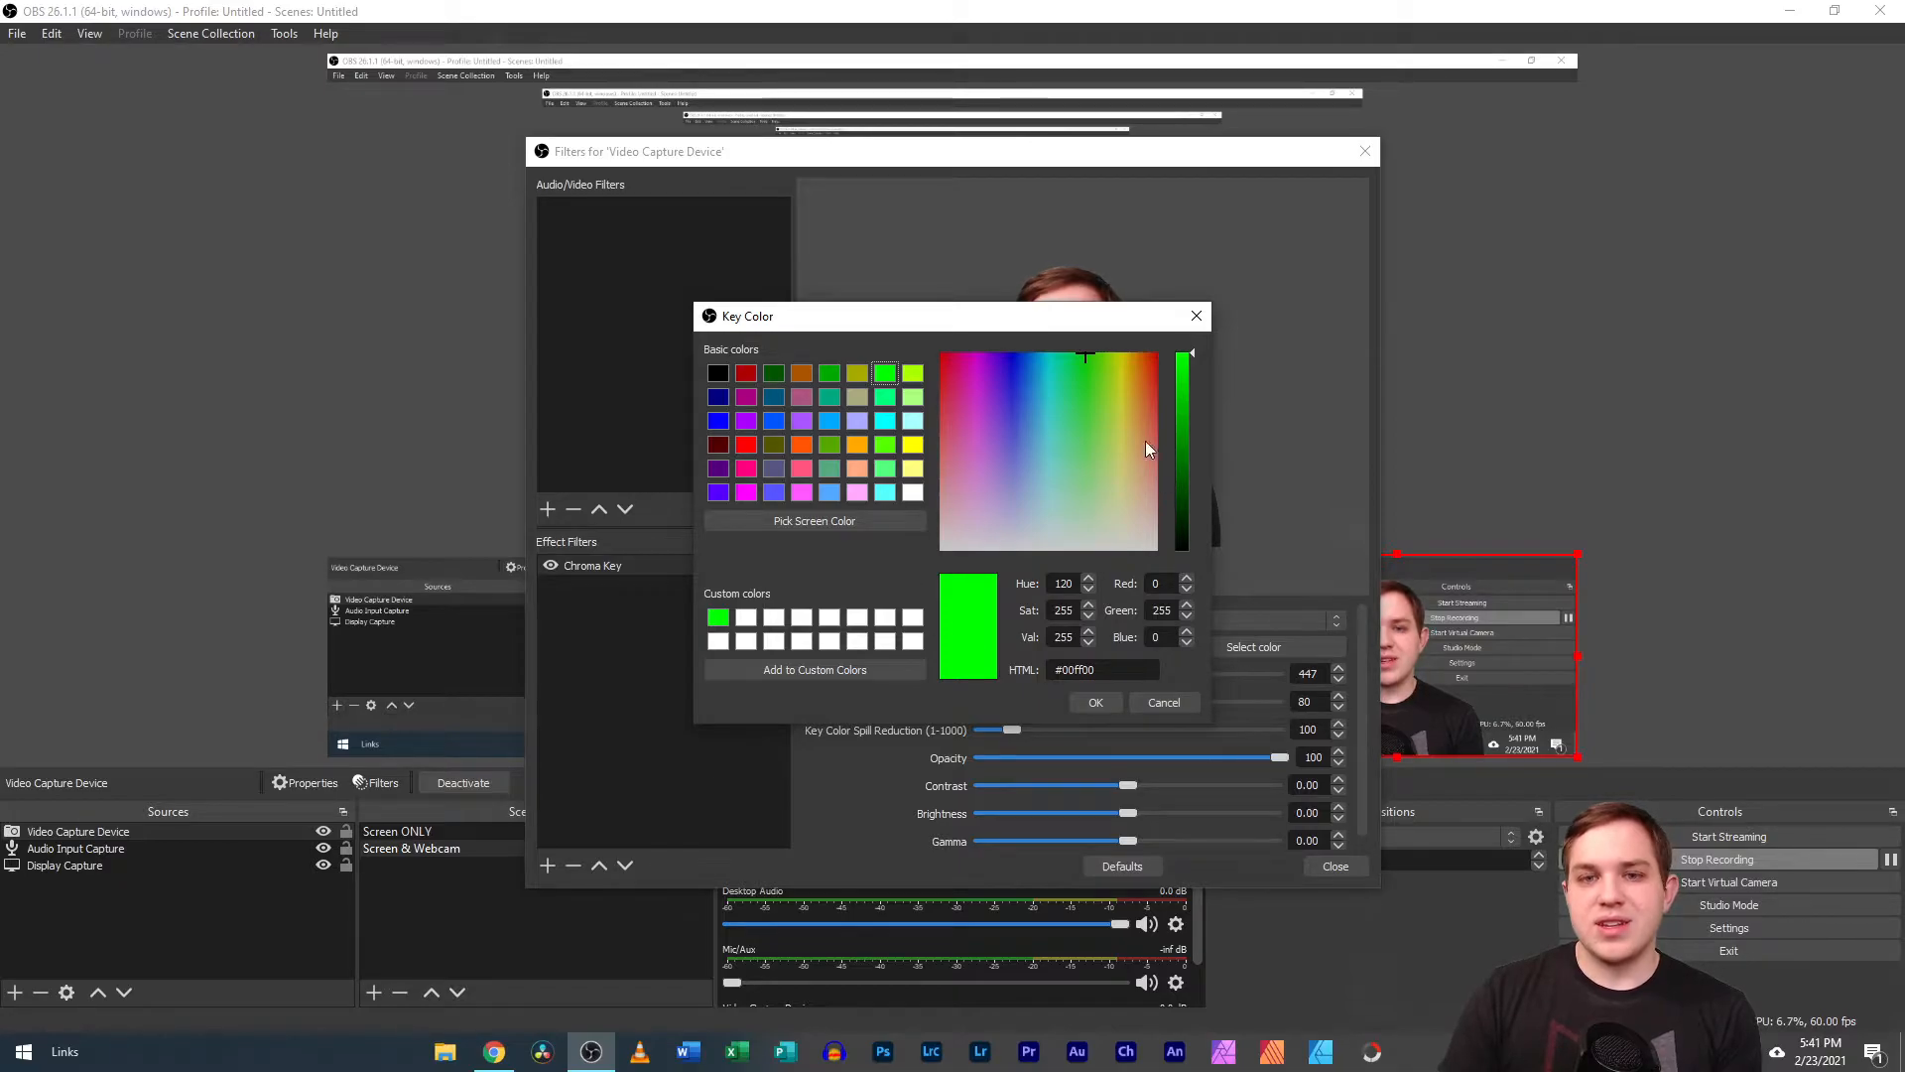
{"action": "left_click", "coordinate": [1198, 317]}
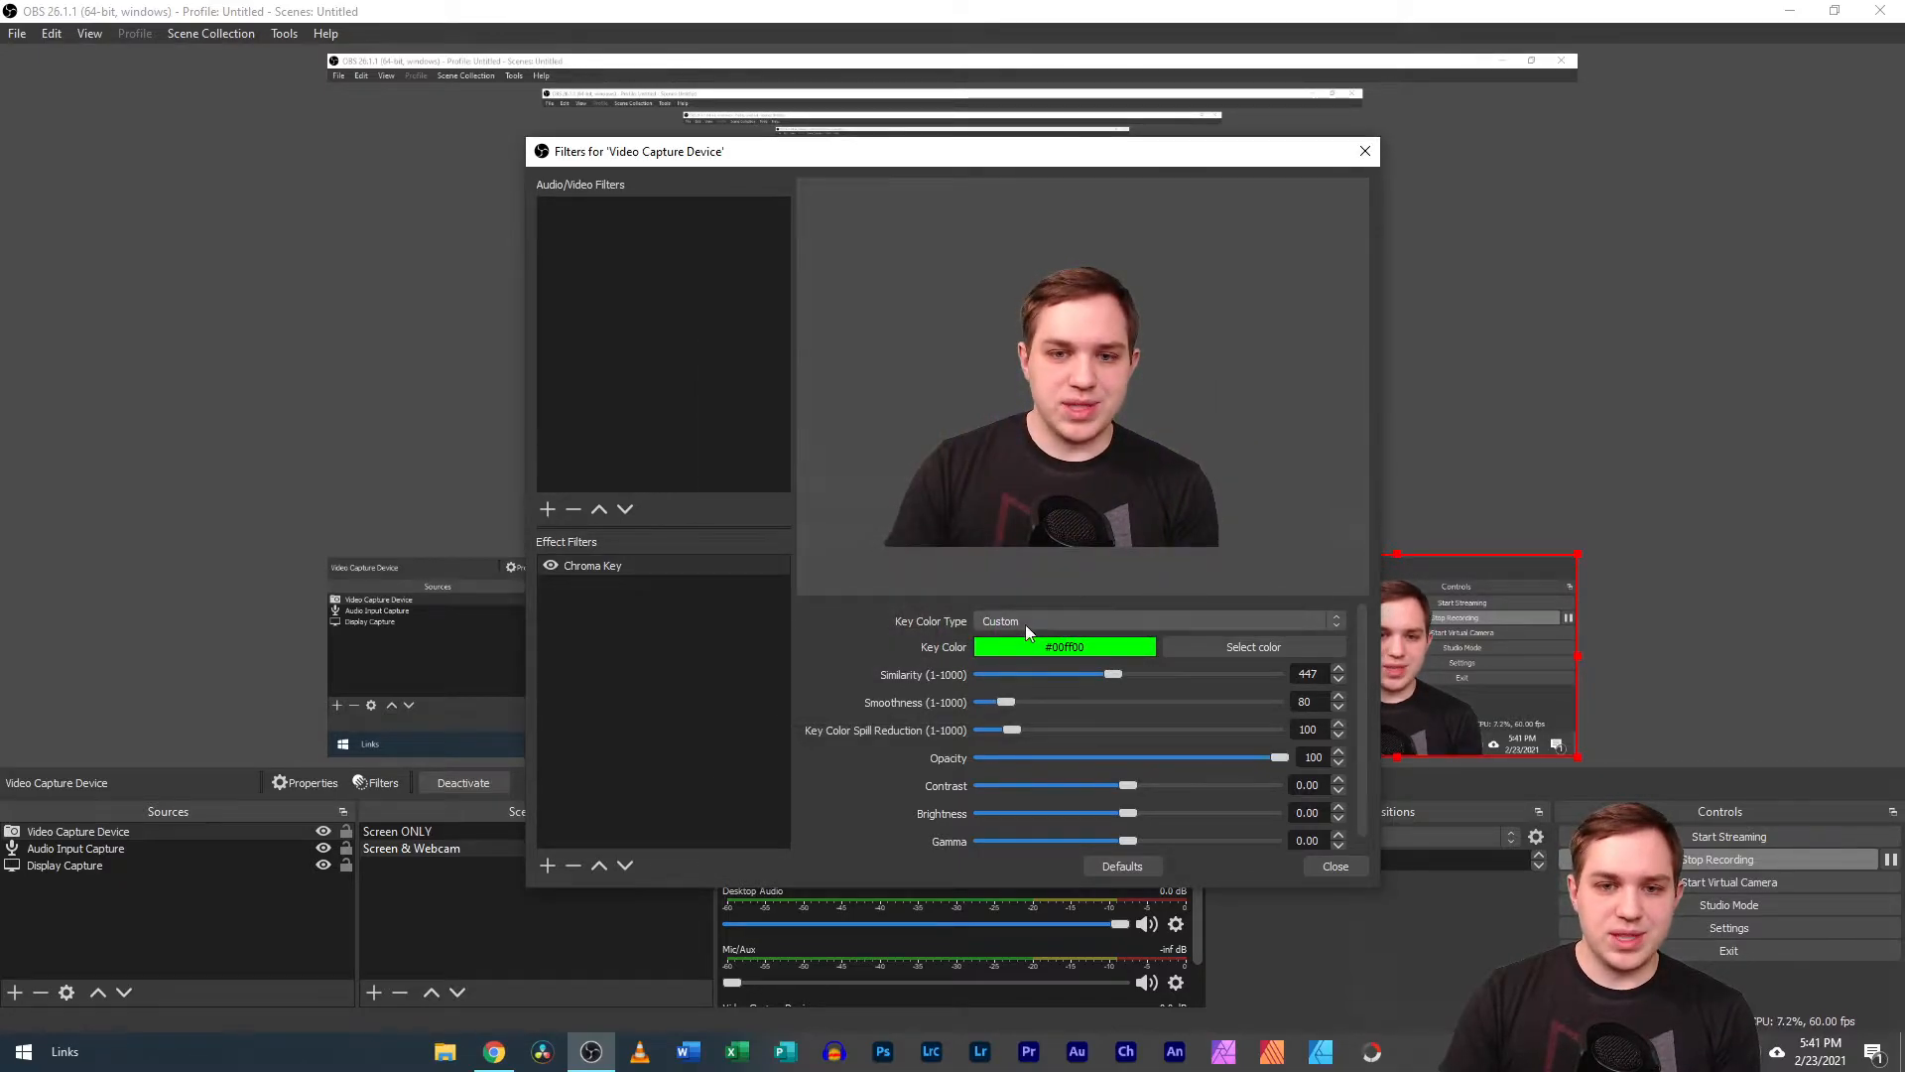
Lower Similarity to 1 and sample the green backdrop in the webcam preview as the custom key color, #7eac8c.
{"action": "left_click_drag", "start_coordinate": [1112, 674], "coordinate": [939, 667]}
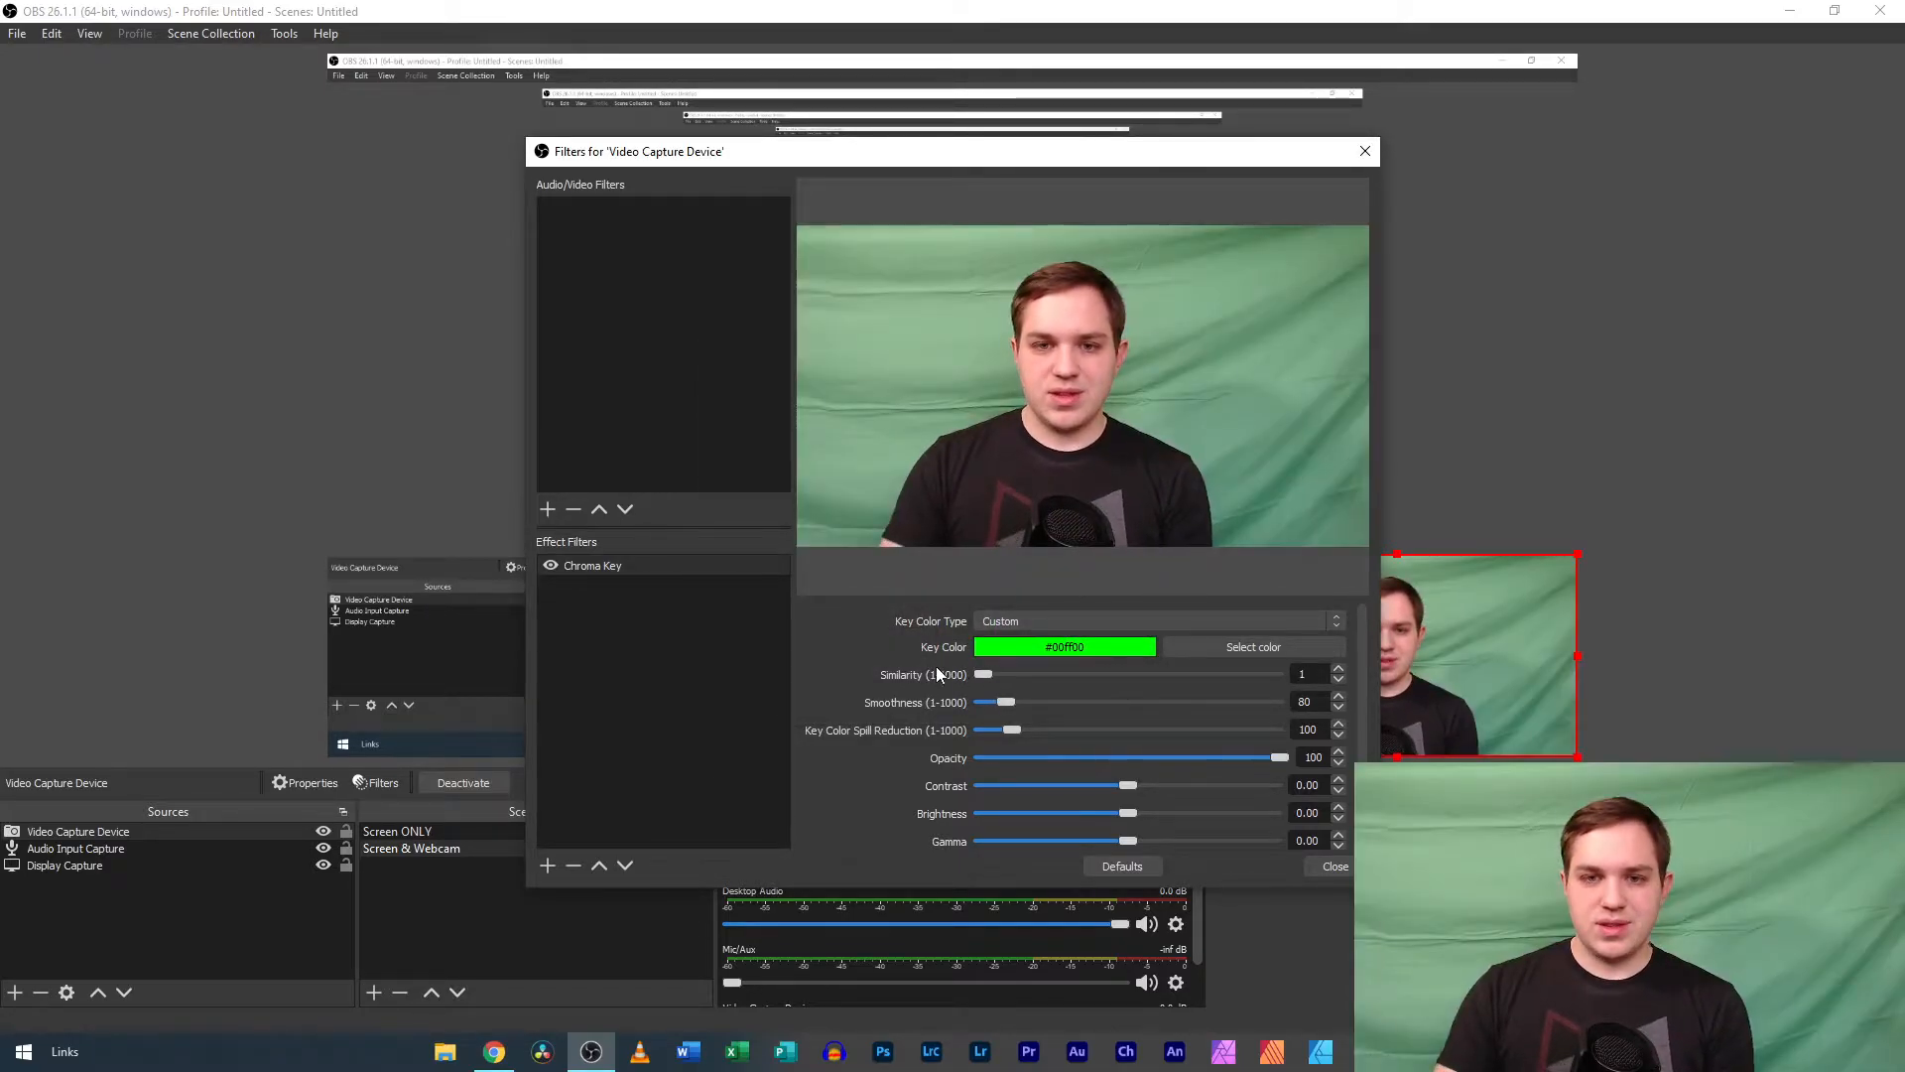
{"action": "left_click", "coordinate": [1197, 649]}
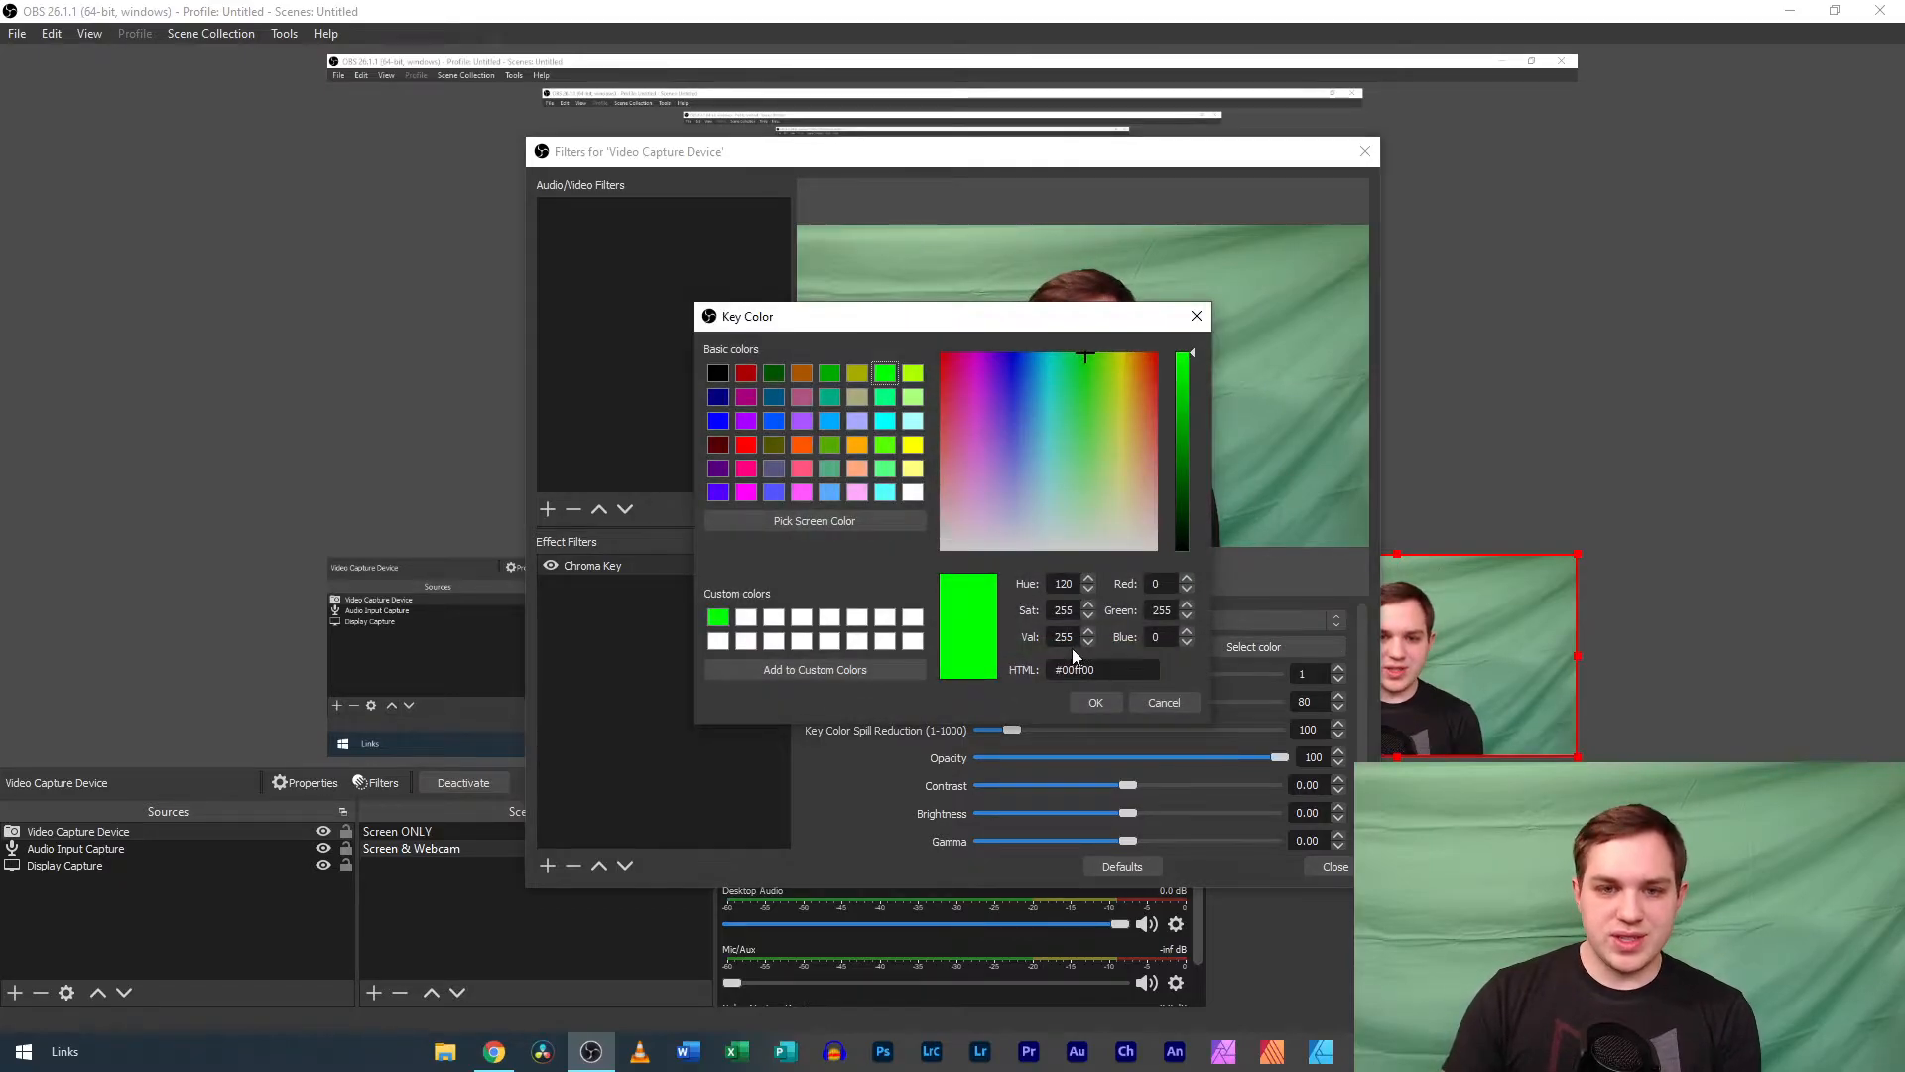
{"action": "left_click", "coordinate": [829, 522]}
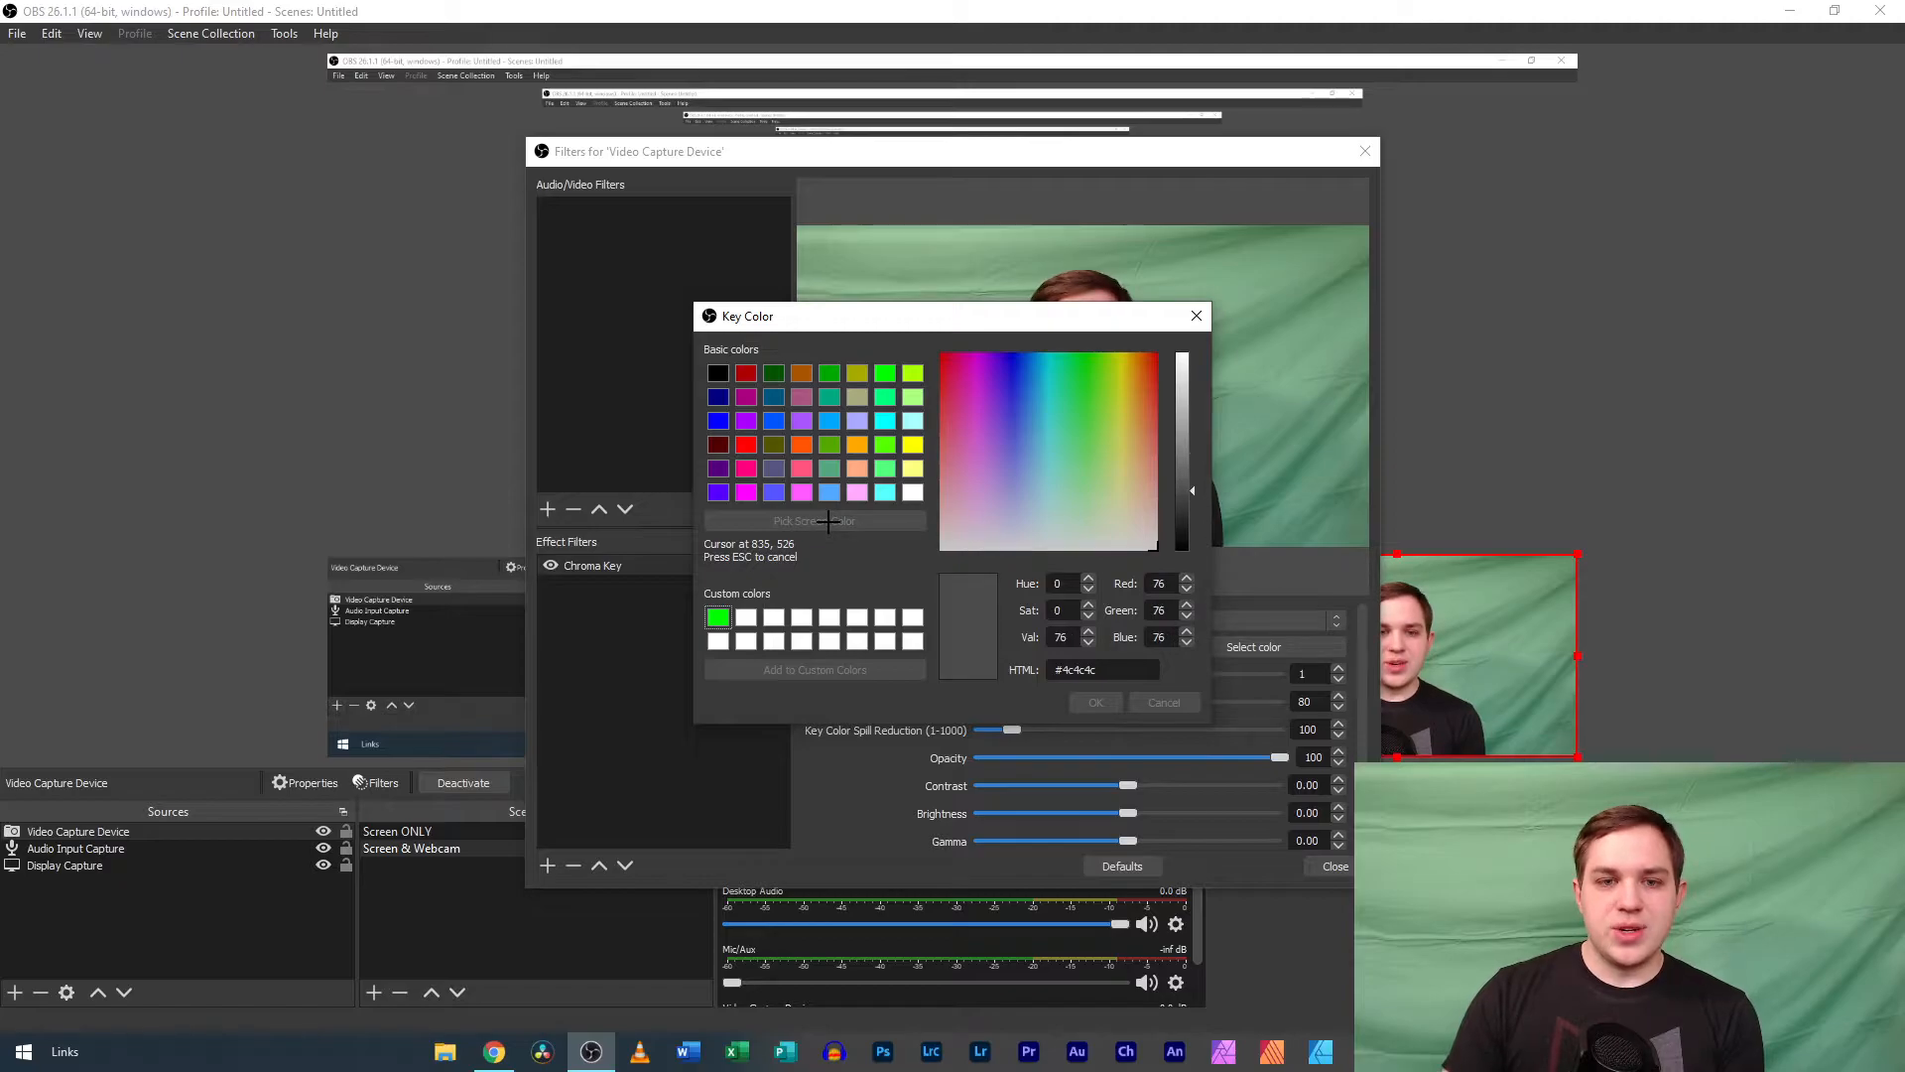
{"action": "left_click", "coordinate": [1499, 655]}
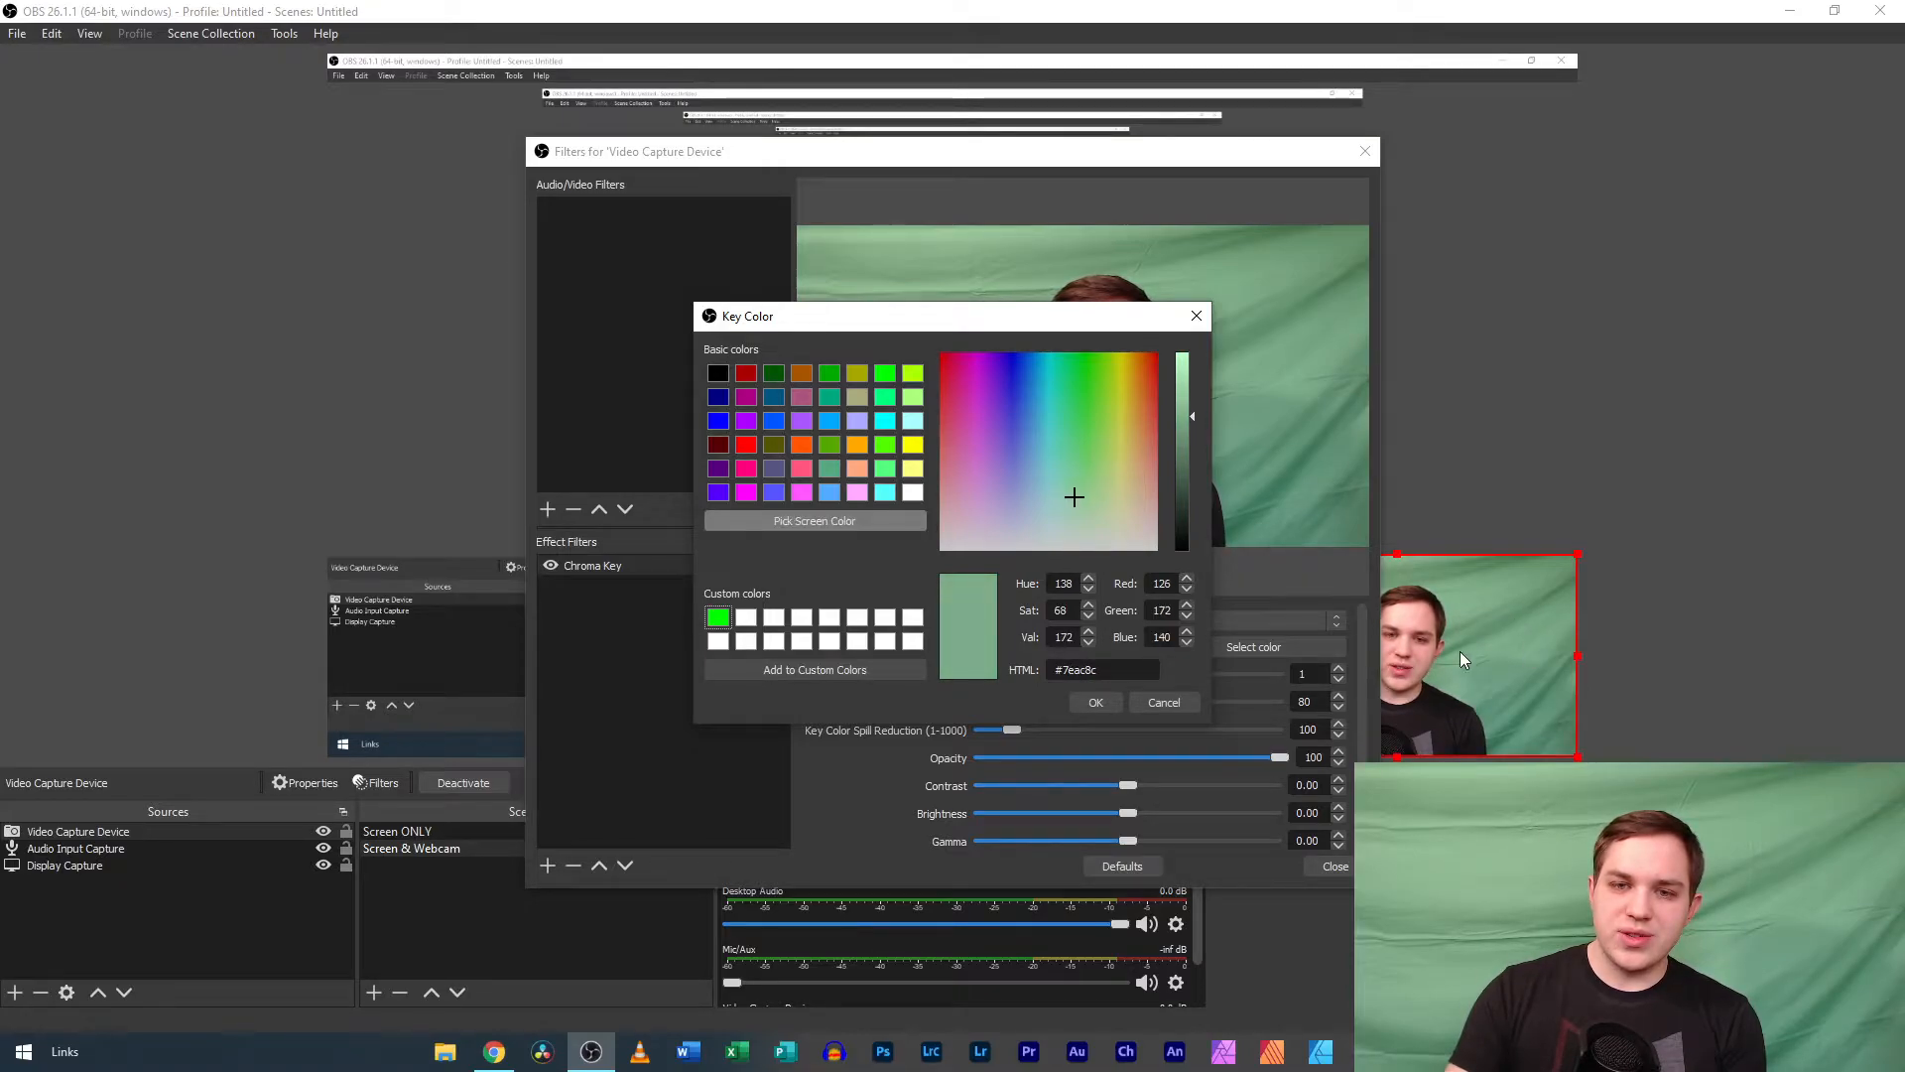
{"action": "left_click", "coordinate": [1091, 703]}
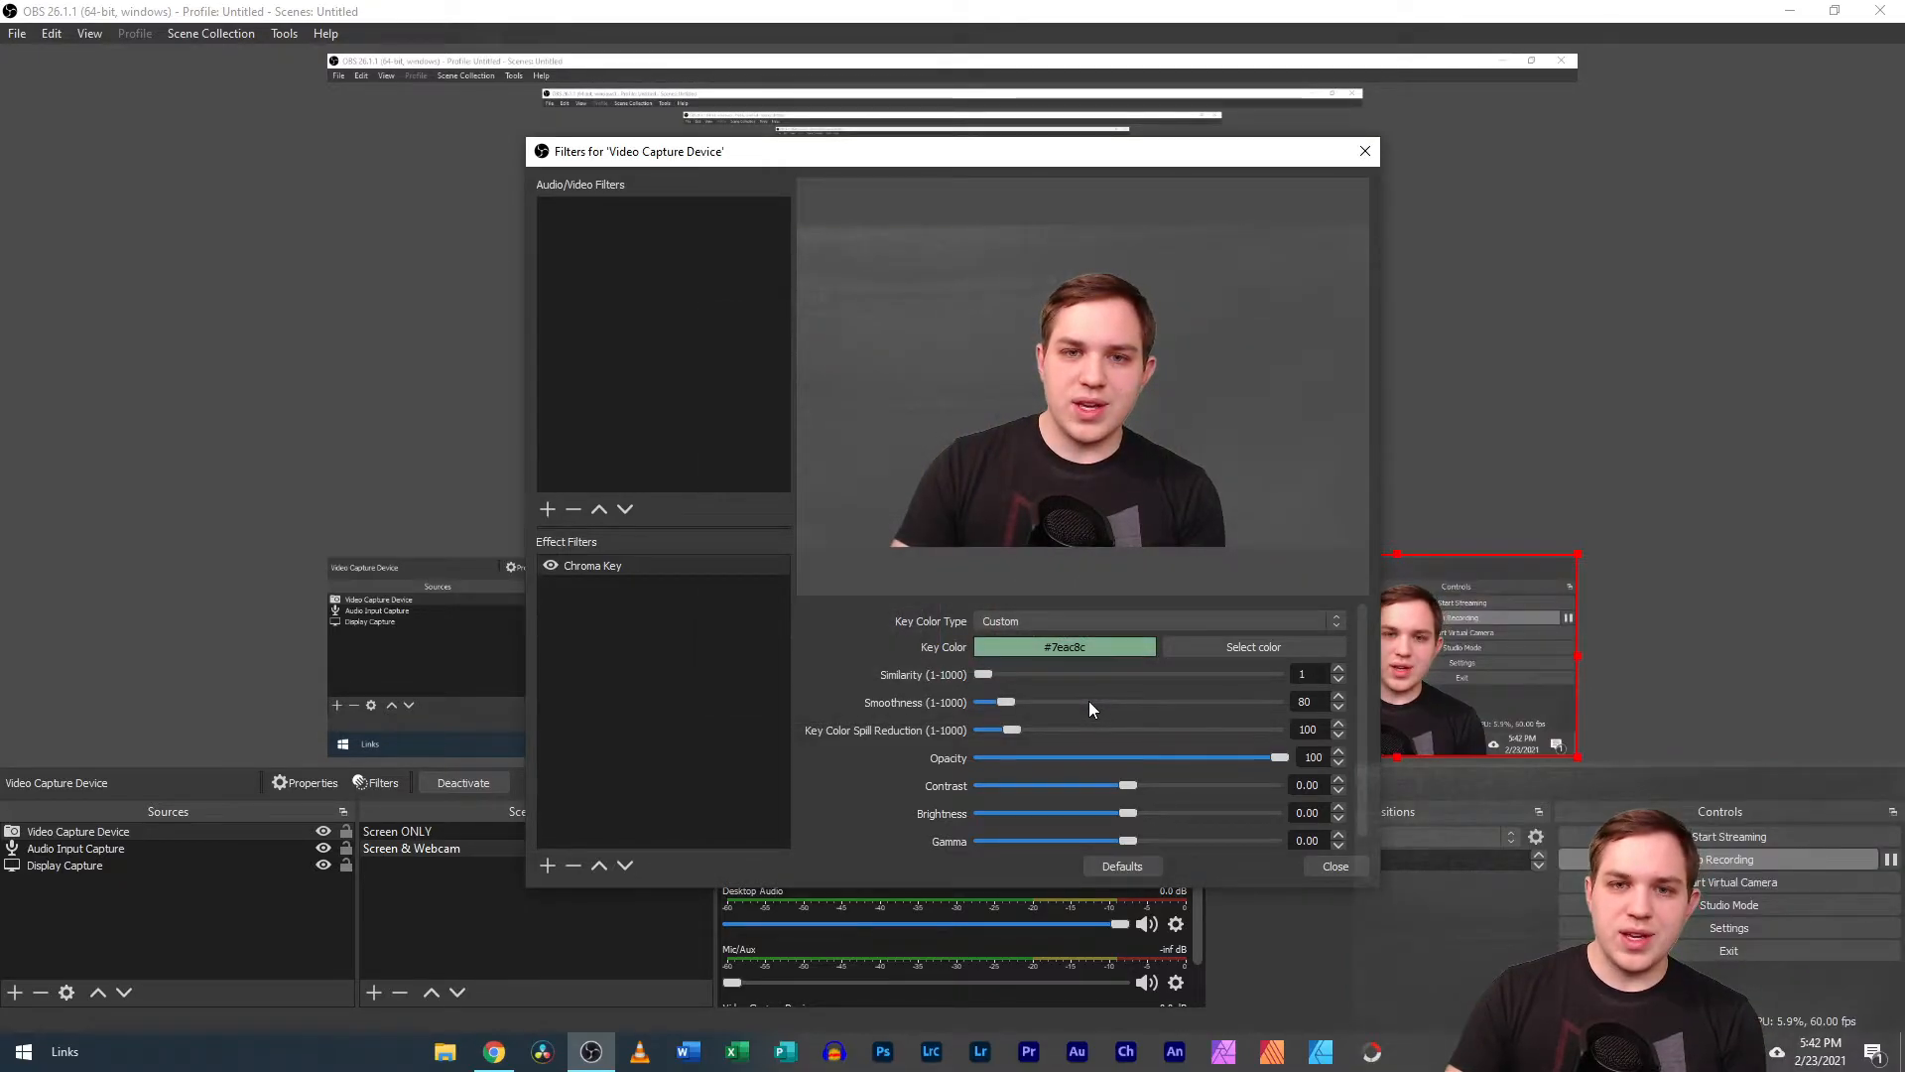
Raise Similarity to 21 and brighten the custom key color to #bbffcf.
{"action": "left_click", "coordinate": [991, 676]}
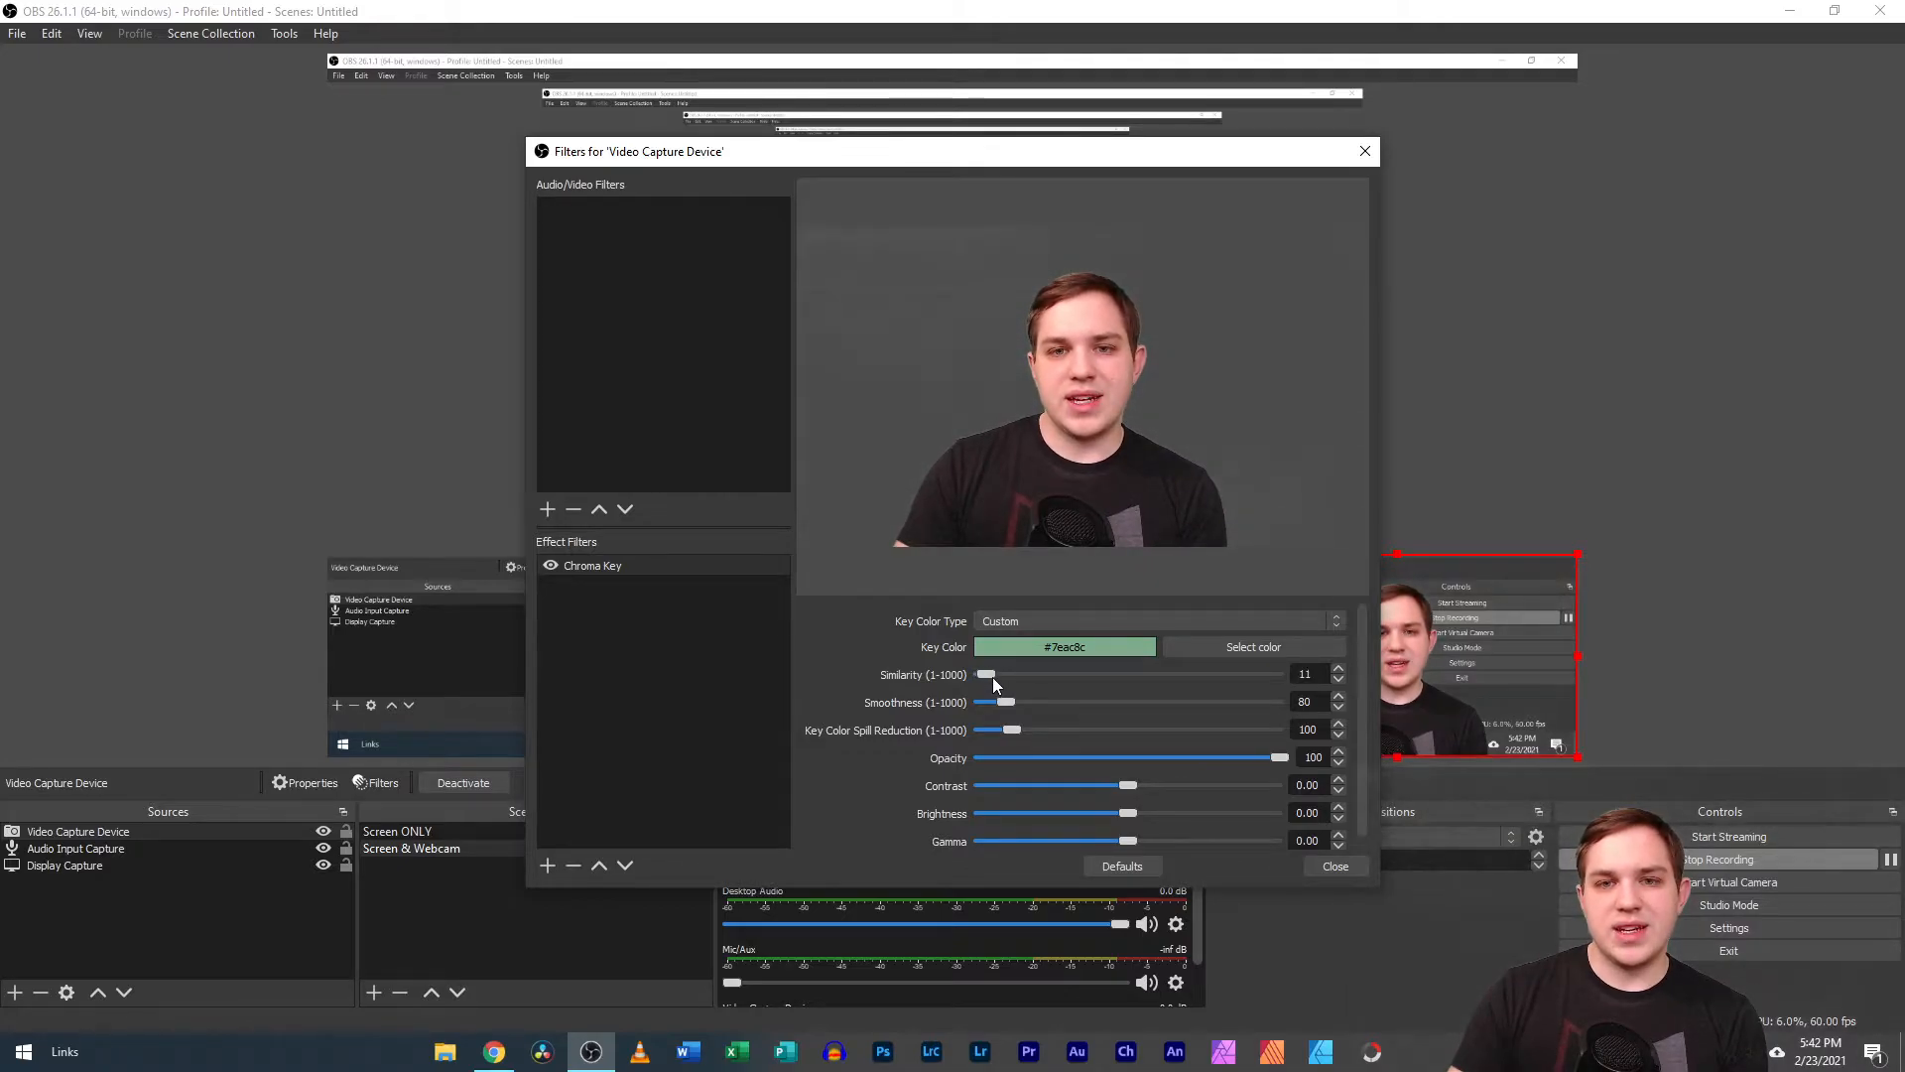
{"action": "left_click_drag", "start_coordinate": [993, 677], "coordinate": [996, 671]}
{"action": "left_click", "coordinate": [1213, 646]}
{"action": "left_click_drag", "start_coordinate": [1189, 415], "coordinate": [1200, 336]}
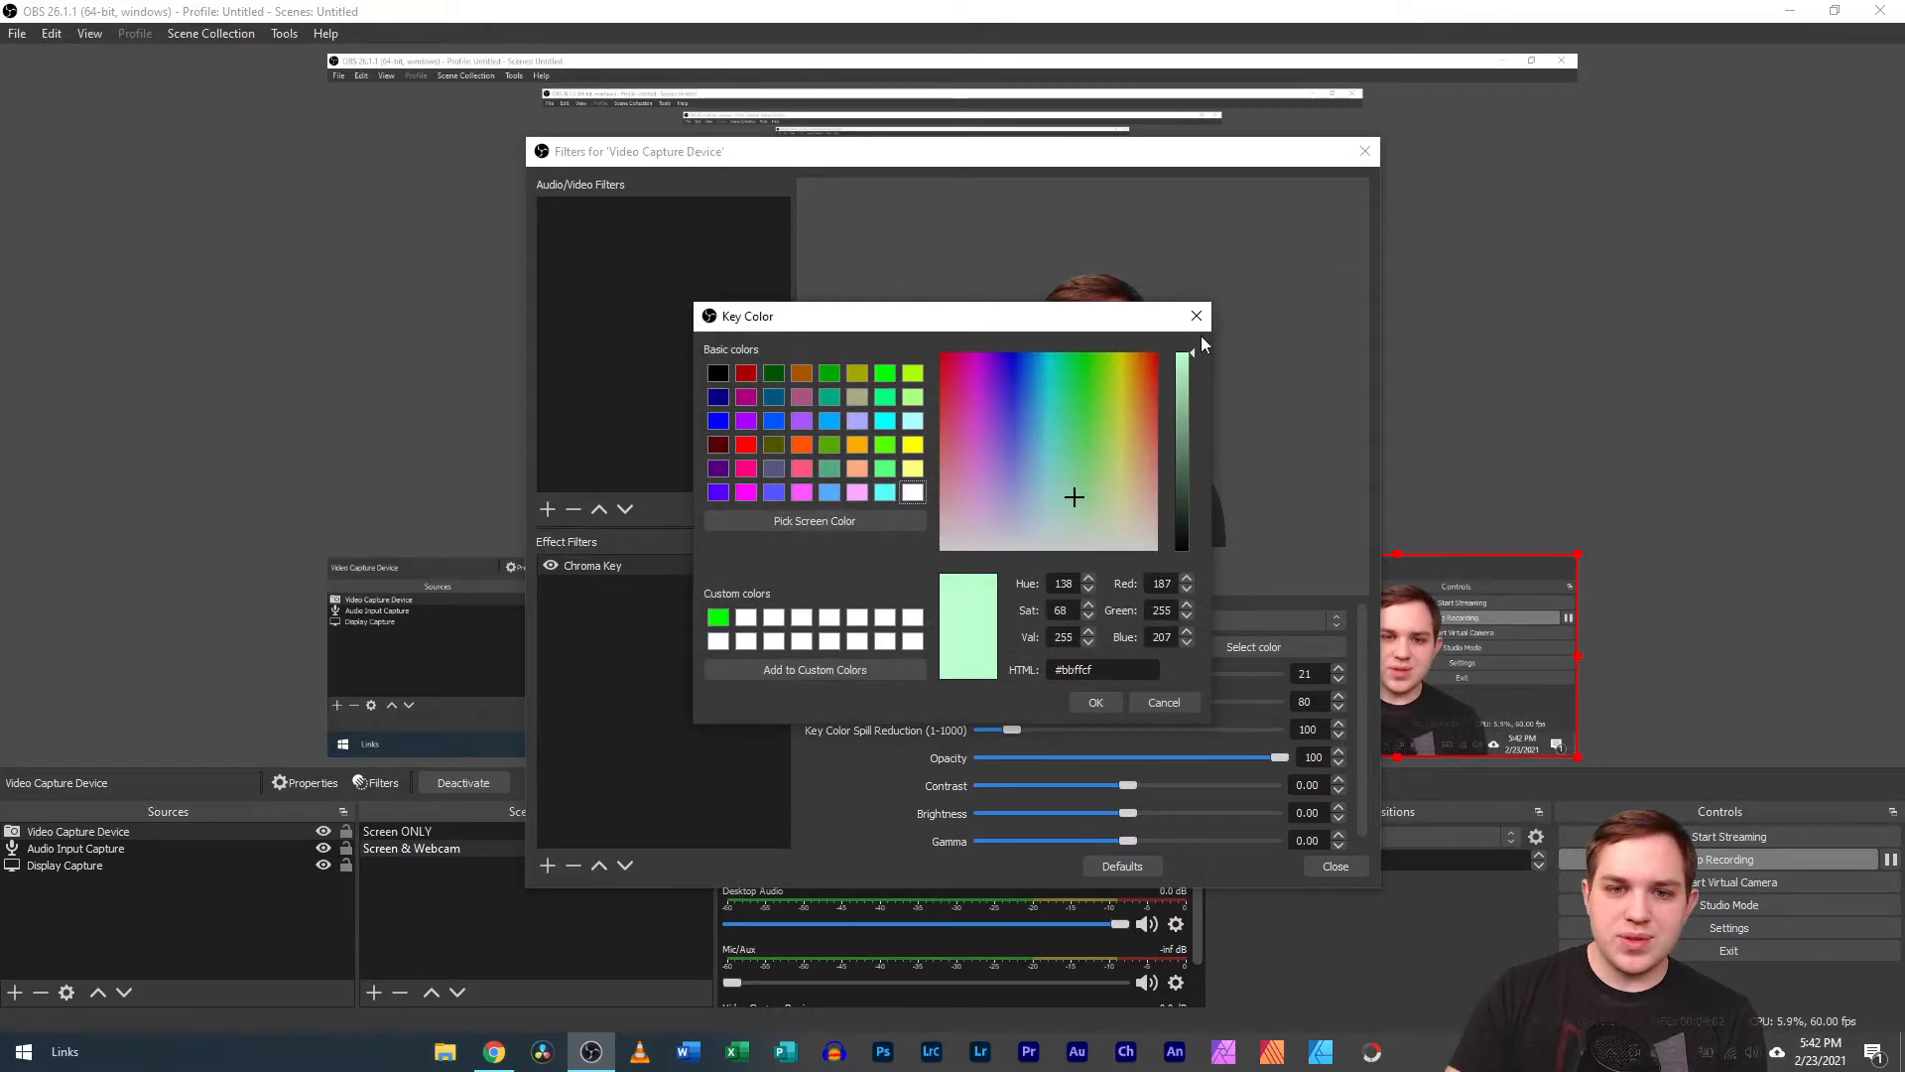
{"action": "left_click", "coordinate": [1098, 703]}
Raise Similarity to 51 and shift the custom key color to a more saturated green, #96ff90.
{"action": "left_click_drag", "start_coordinate": [990, 672], "coordinate": [996, 671]}
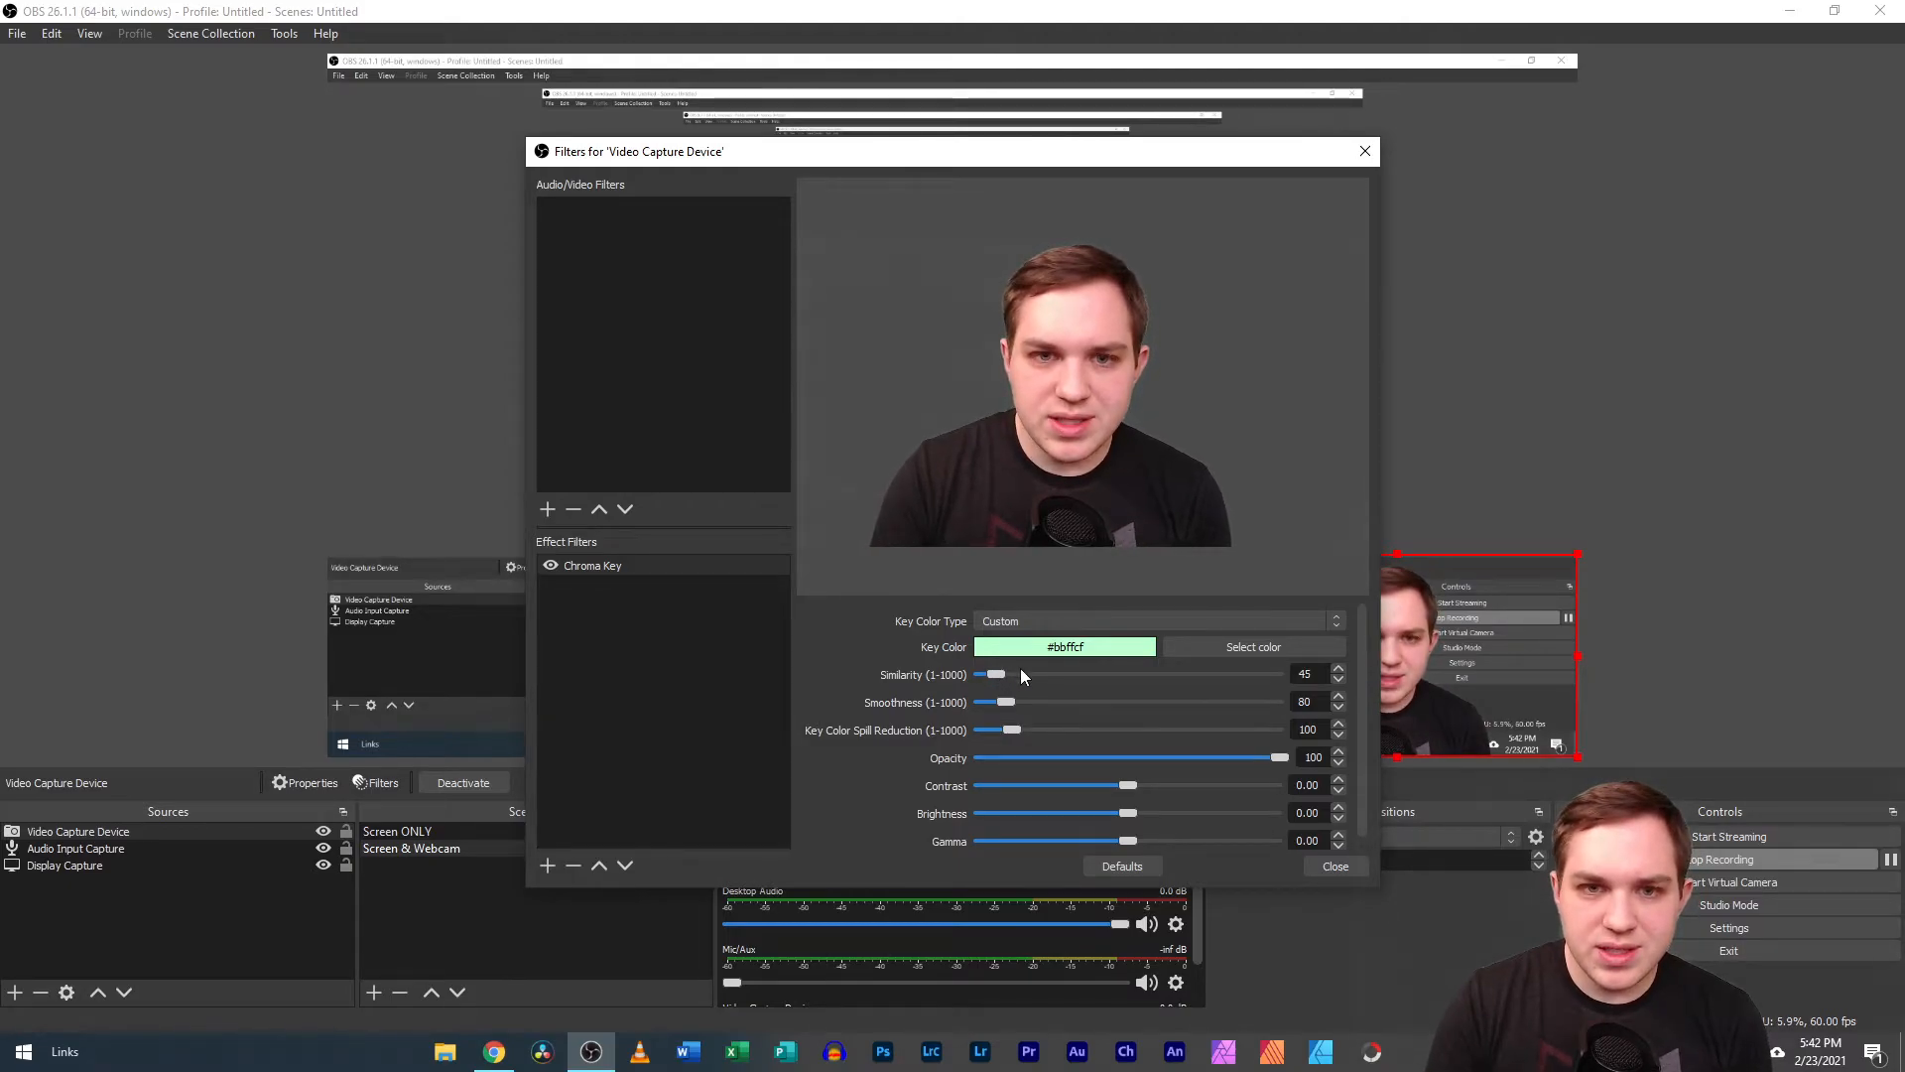
{"action": "scroll", "coordinate": [1020, 670], "scroll_direction": "up", "scroll_amount": 1}
{"action": "scroll", "coordinate": [1020, 671], "scroll_direction": "up", "scroll_amount": 1}
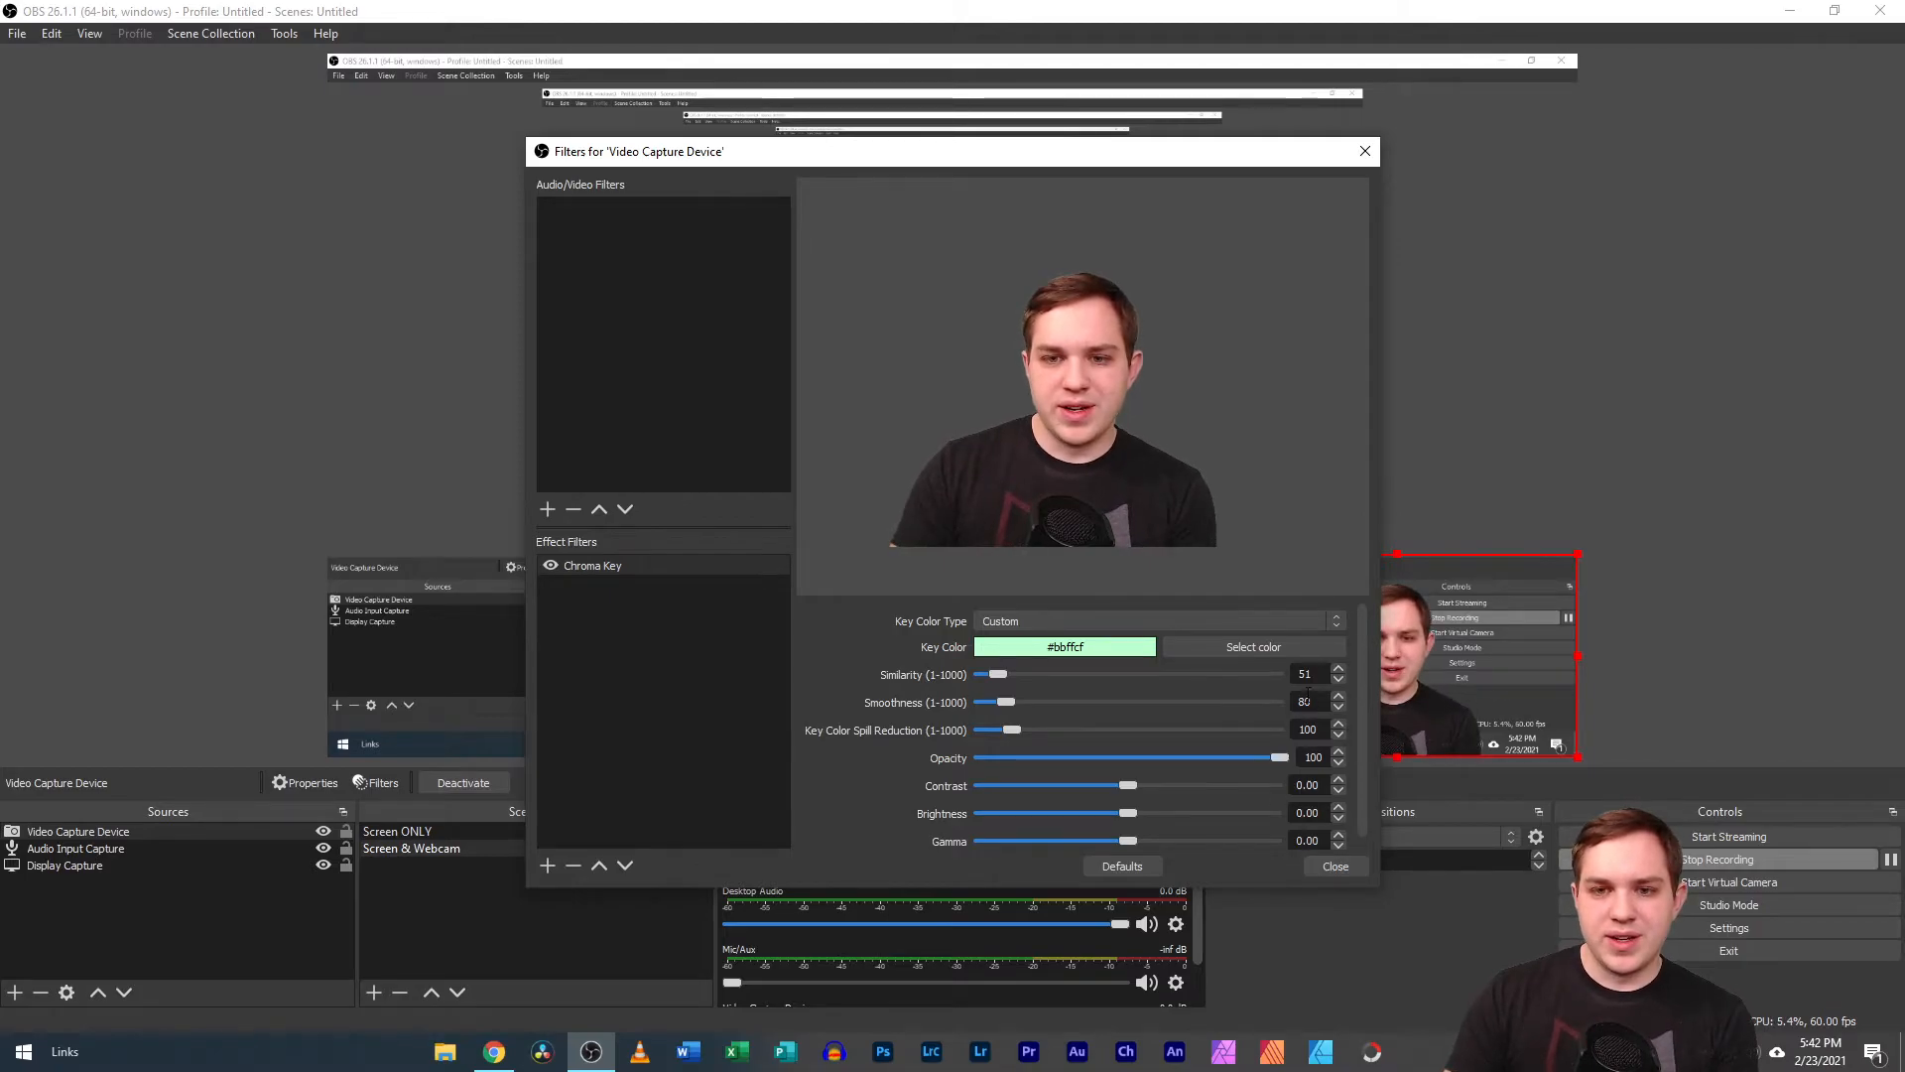
{"action": "left_click", "coordinate": [1254, 646]}
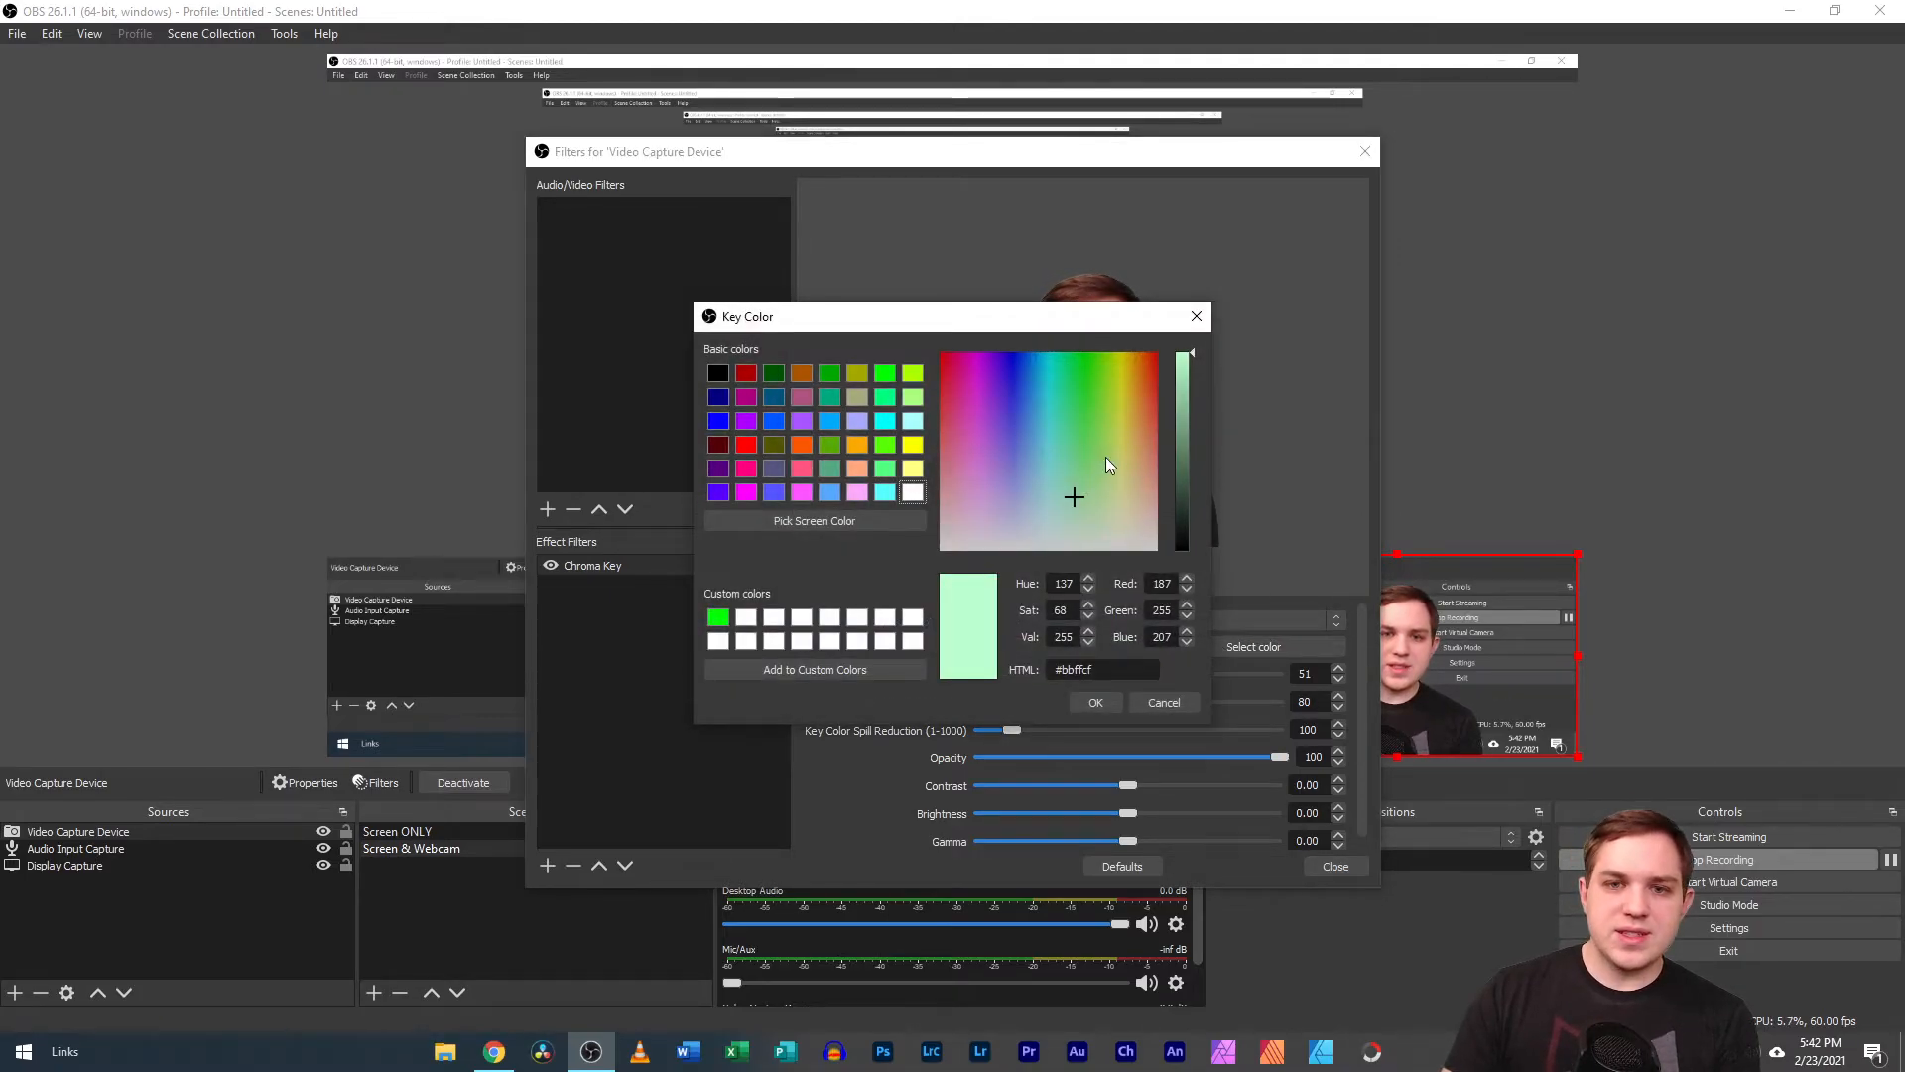
{"action": "left_click_drag", "start_coordinate": [1072, 494], "coordinate": [1087, 464]}
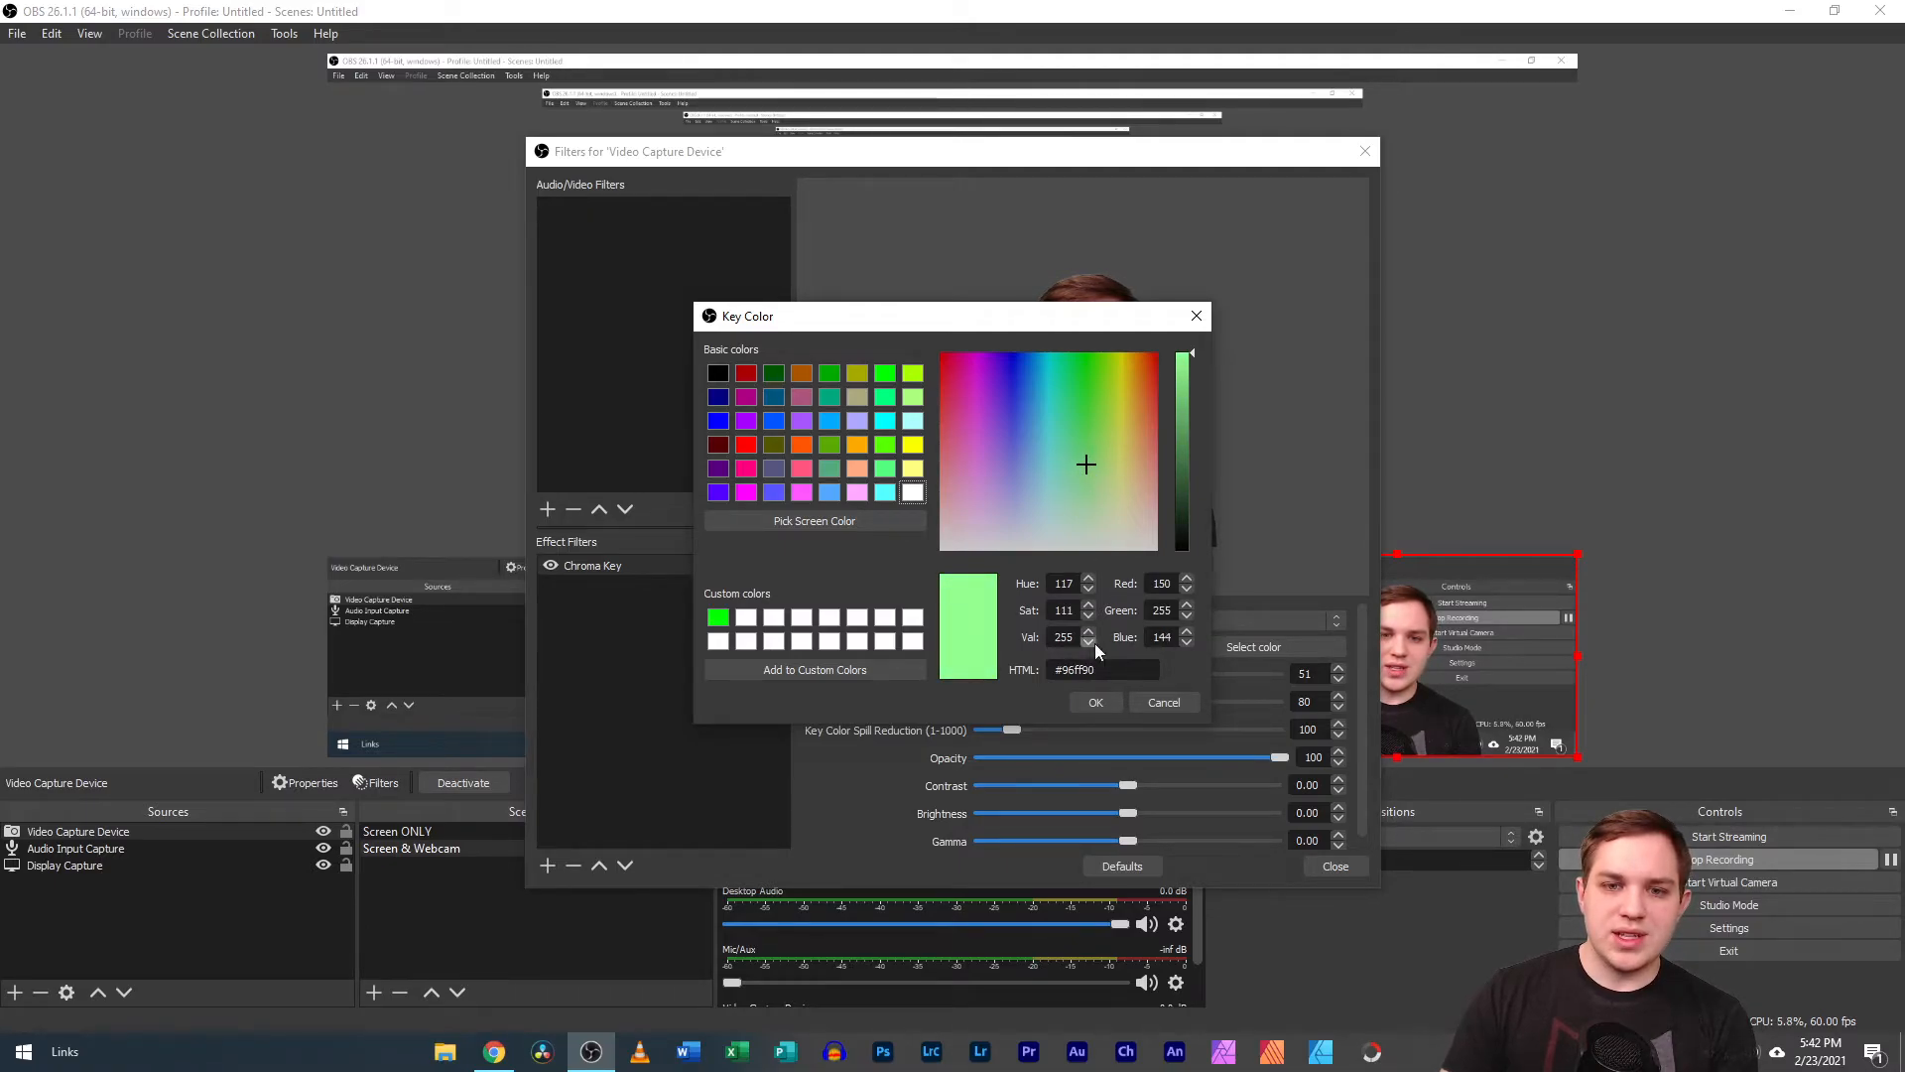
{"action": "left_click", "coordinate": [1103, 704]}
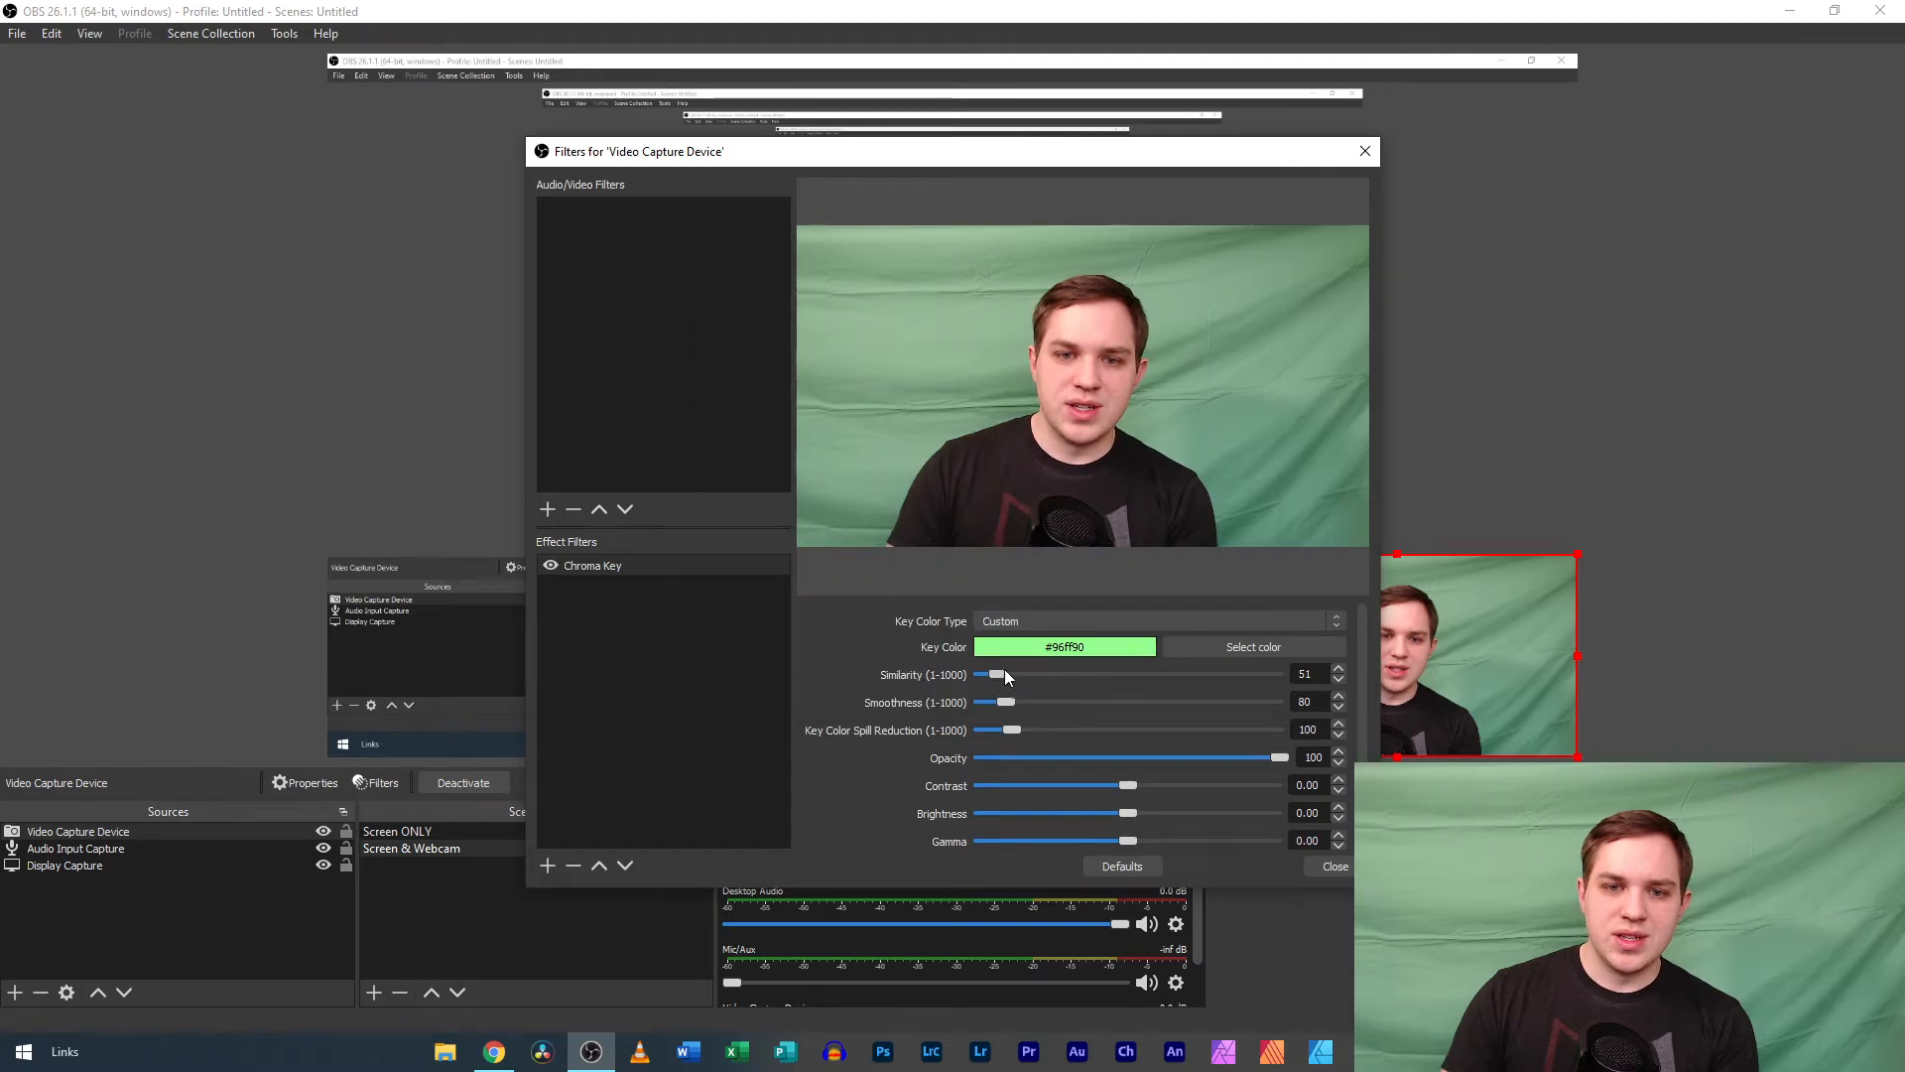
Fine-tune the Chroma Key filter to Similarity 171 and Smoothness 25, and close the filter settings.
{"action": "left_click_drag", "start_coordinate": [1004, 673], "coordinate": [1018, 672]}
{"action": "left_click_drag", "start_coordinate": [1026, 679], "coordinate": [1032, 679]}
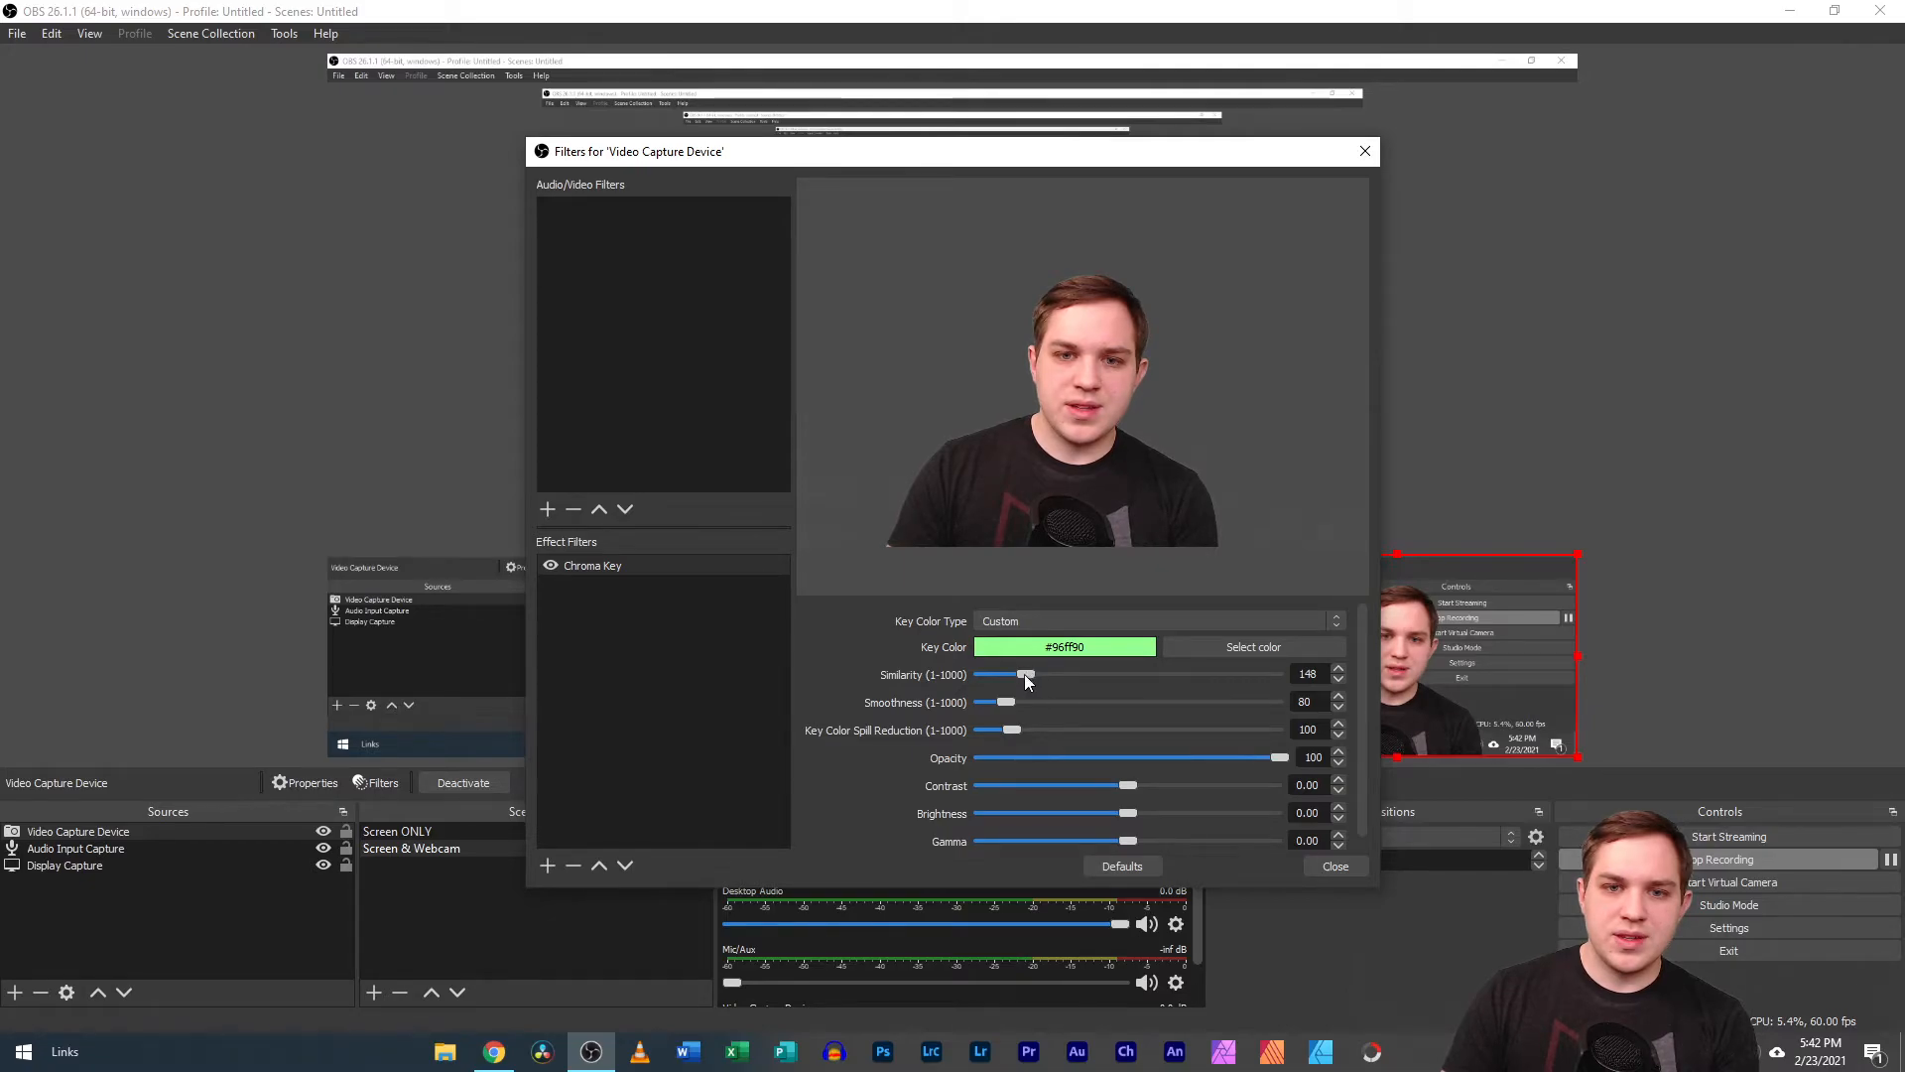
{"action": "left_click_drag", "start_coordinate": [1008, 701], "coordinate": [999, 704]}
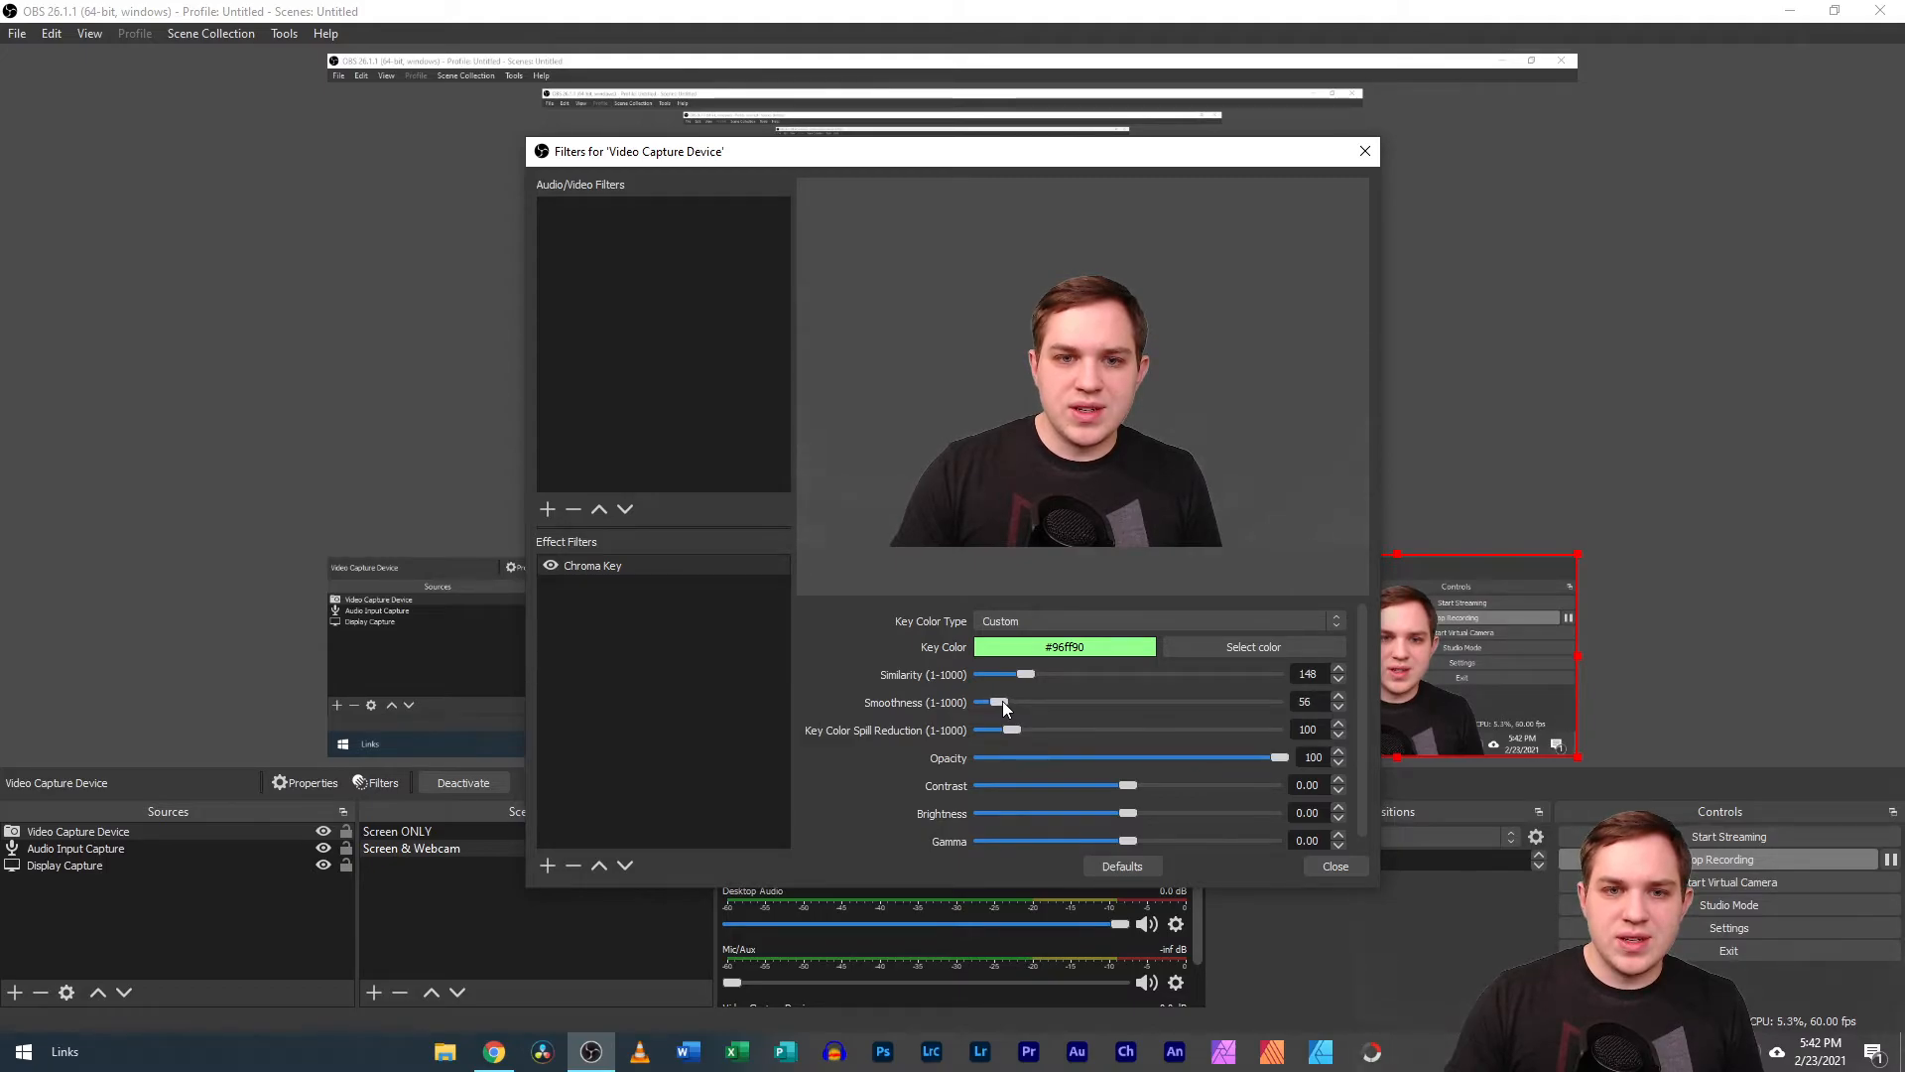
{"action": "left_click_drag", "start_coordinate": [1025, 678], "coordinate": [1034, 671]}
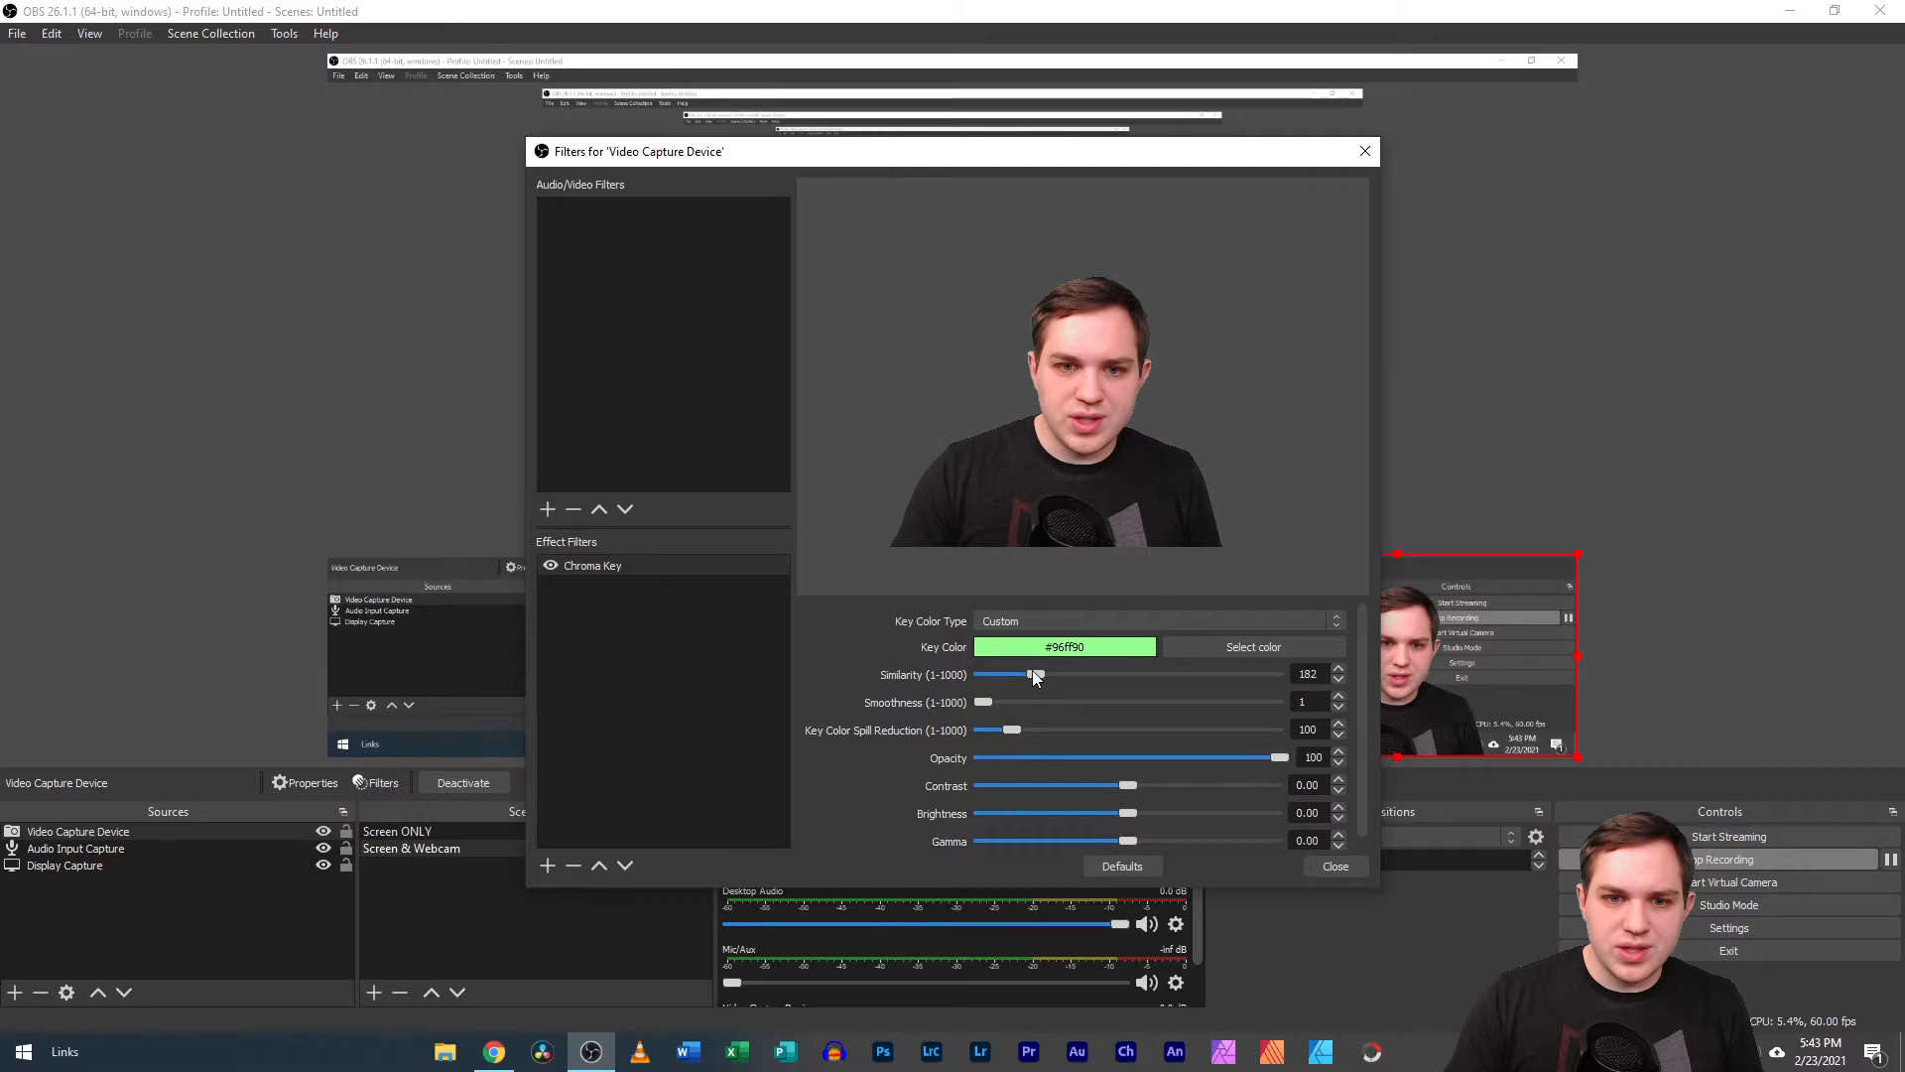
{"action": "left_click_drag", "start_coordinate": [1041, 673], "coordinate": [1034, 672]}
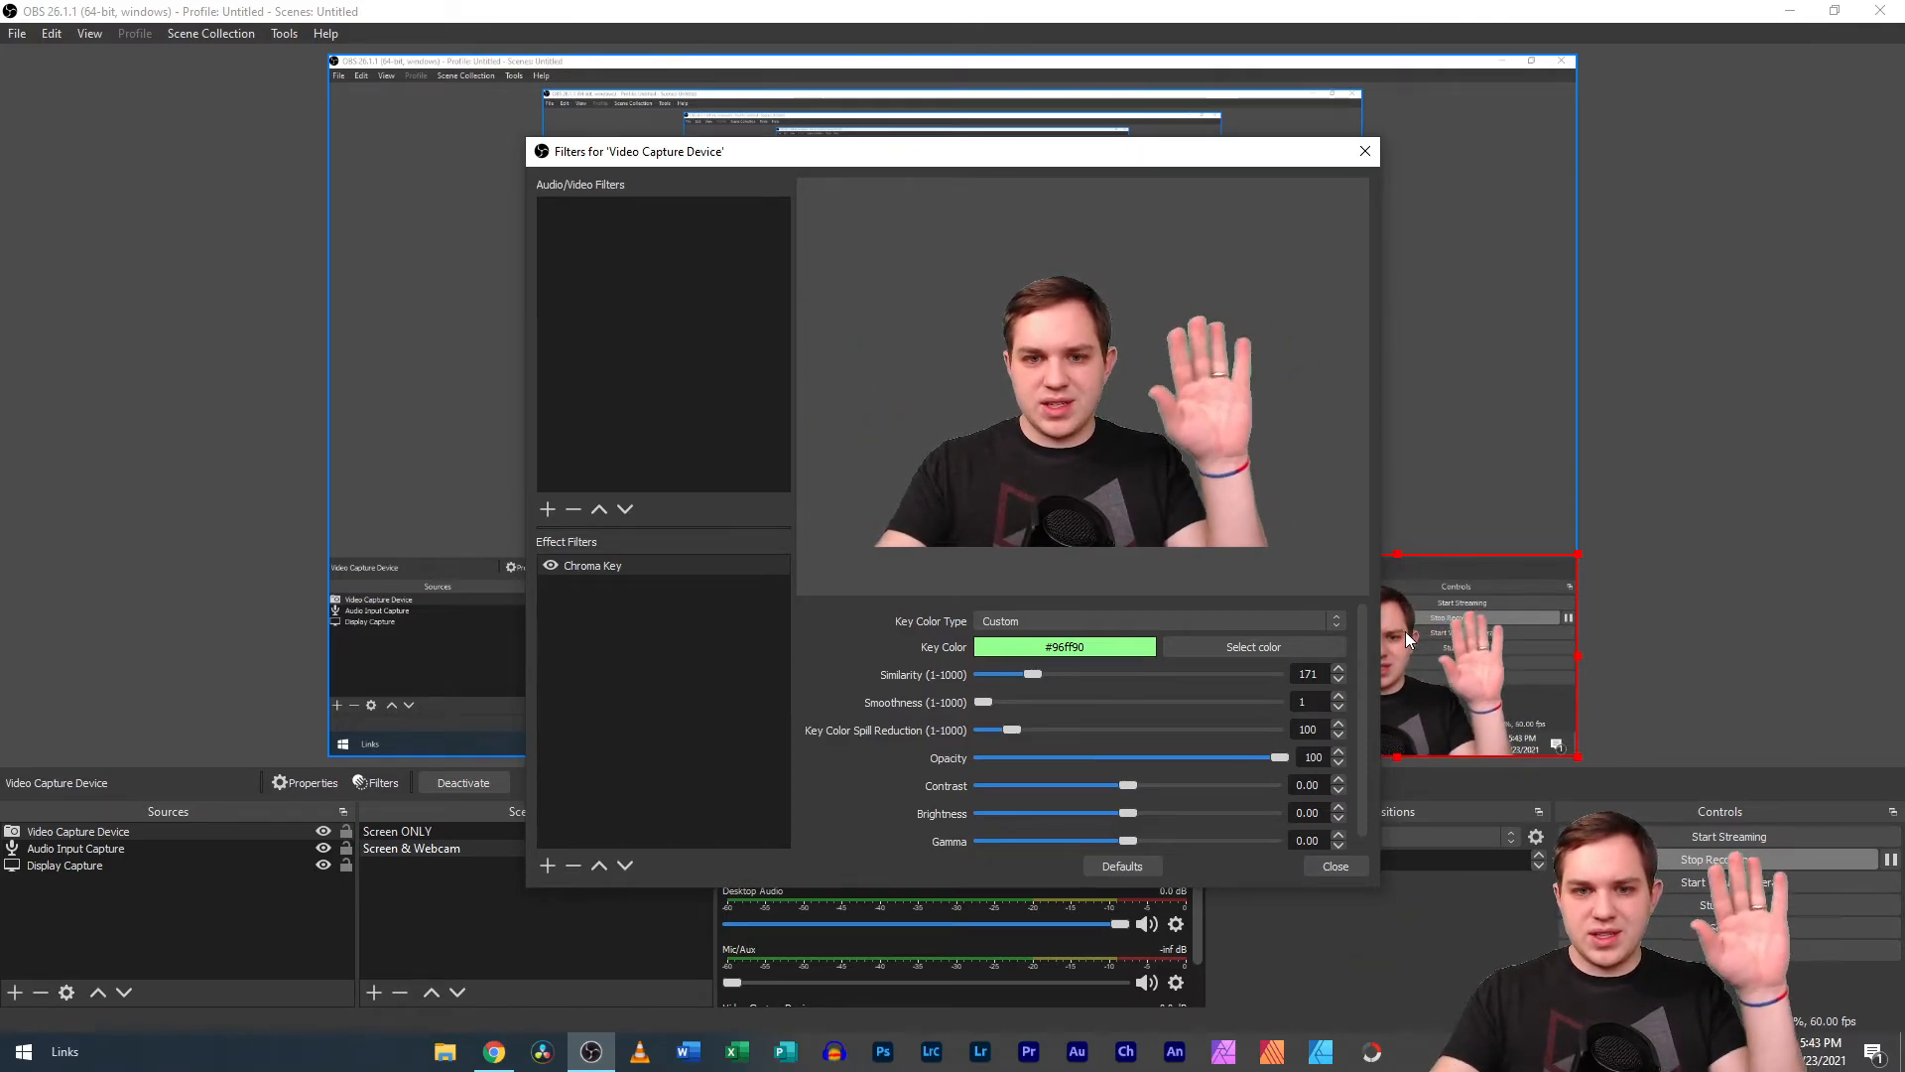
{"action": "left_click_drag", "start_coordinate": [983, 703], "coordinate": [995, 706]}
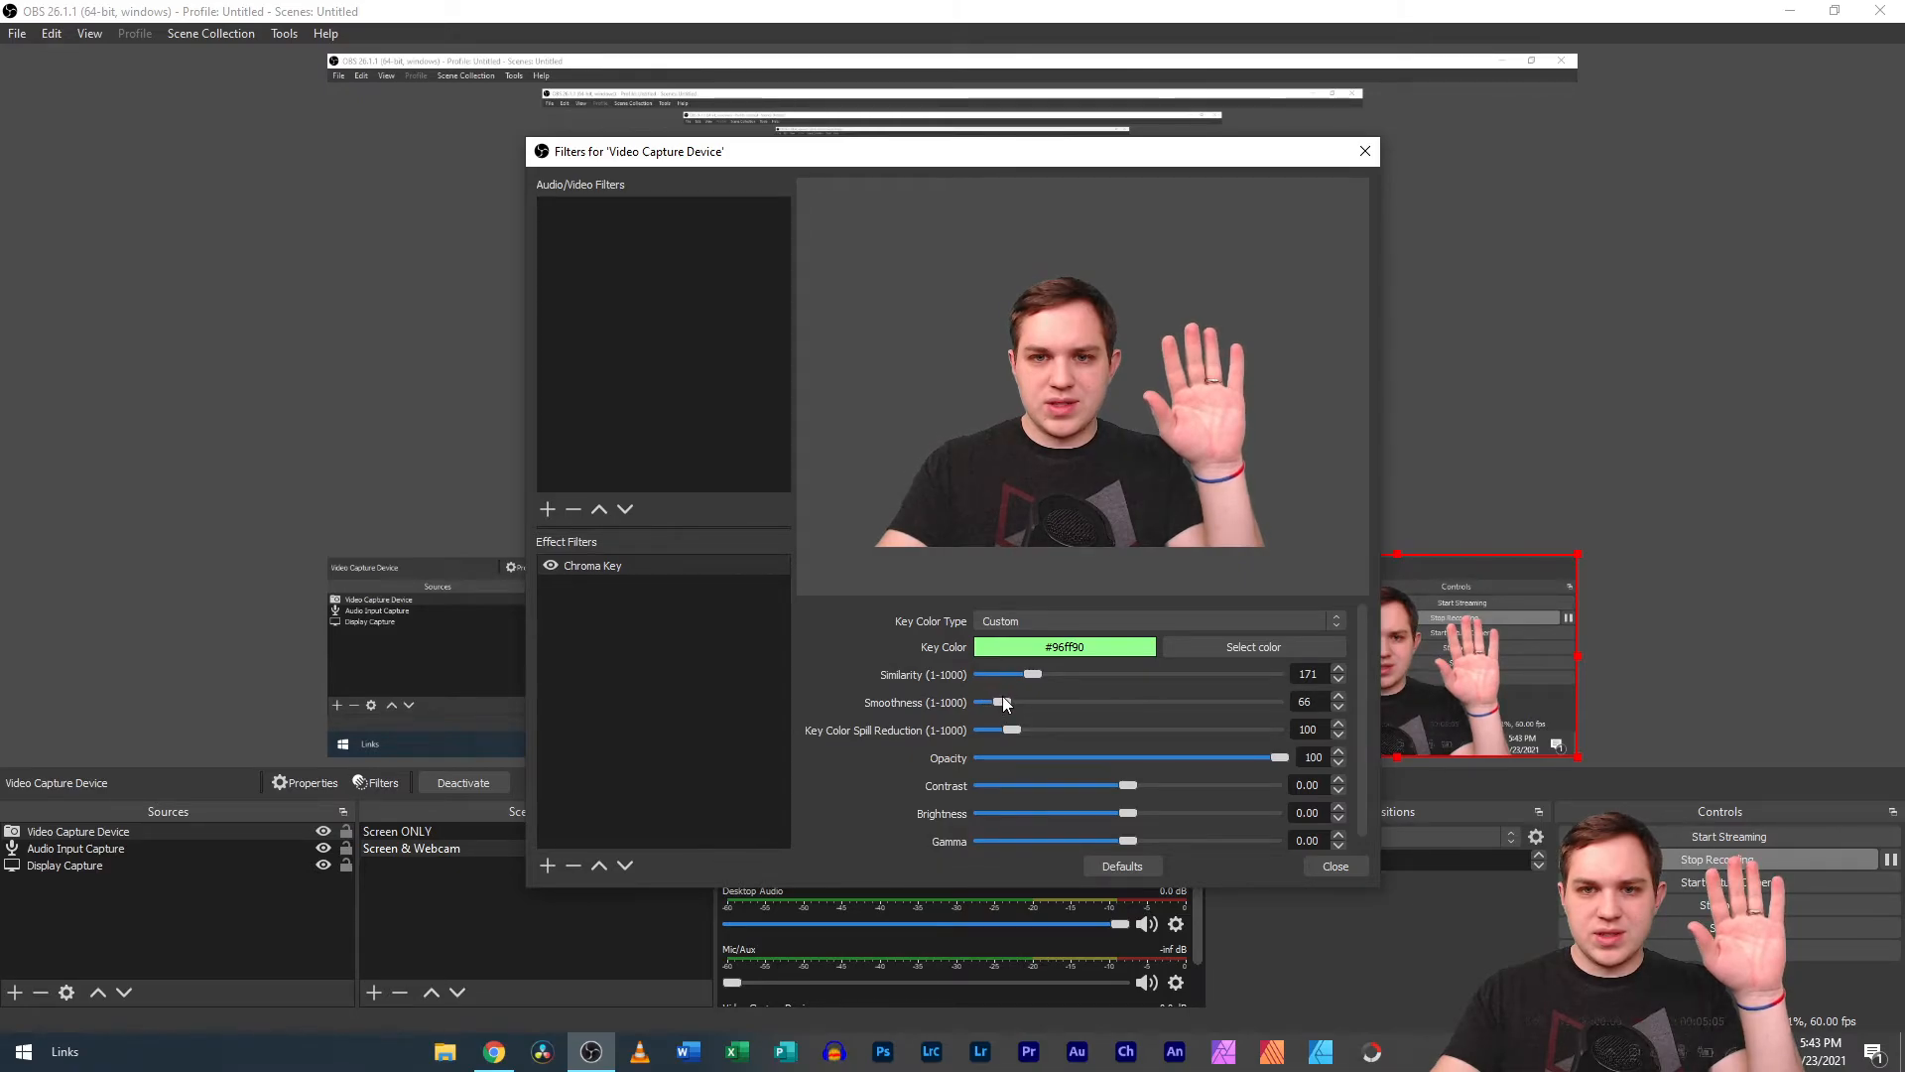
{"action": "left_click_drag", "start_coordinate": [998, 702], "coordinate": [991, 701]}
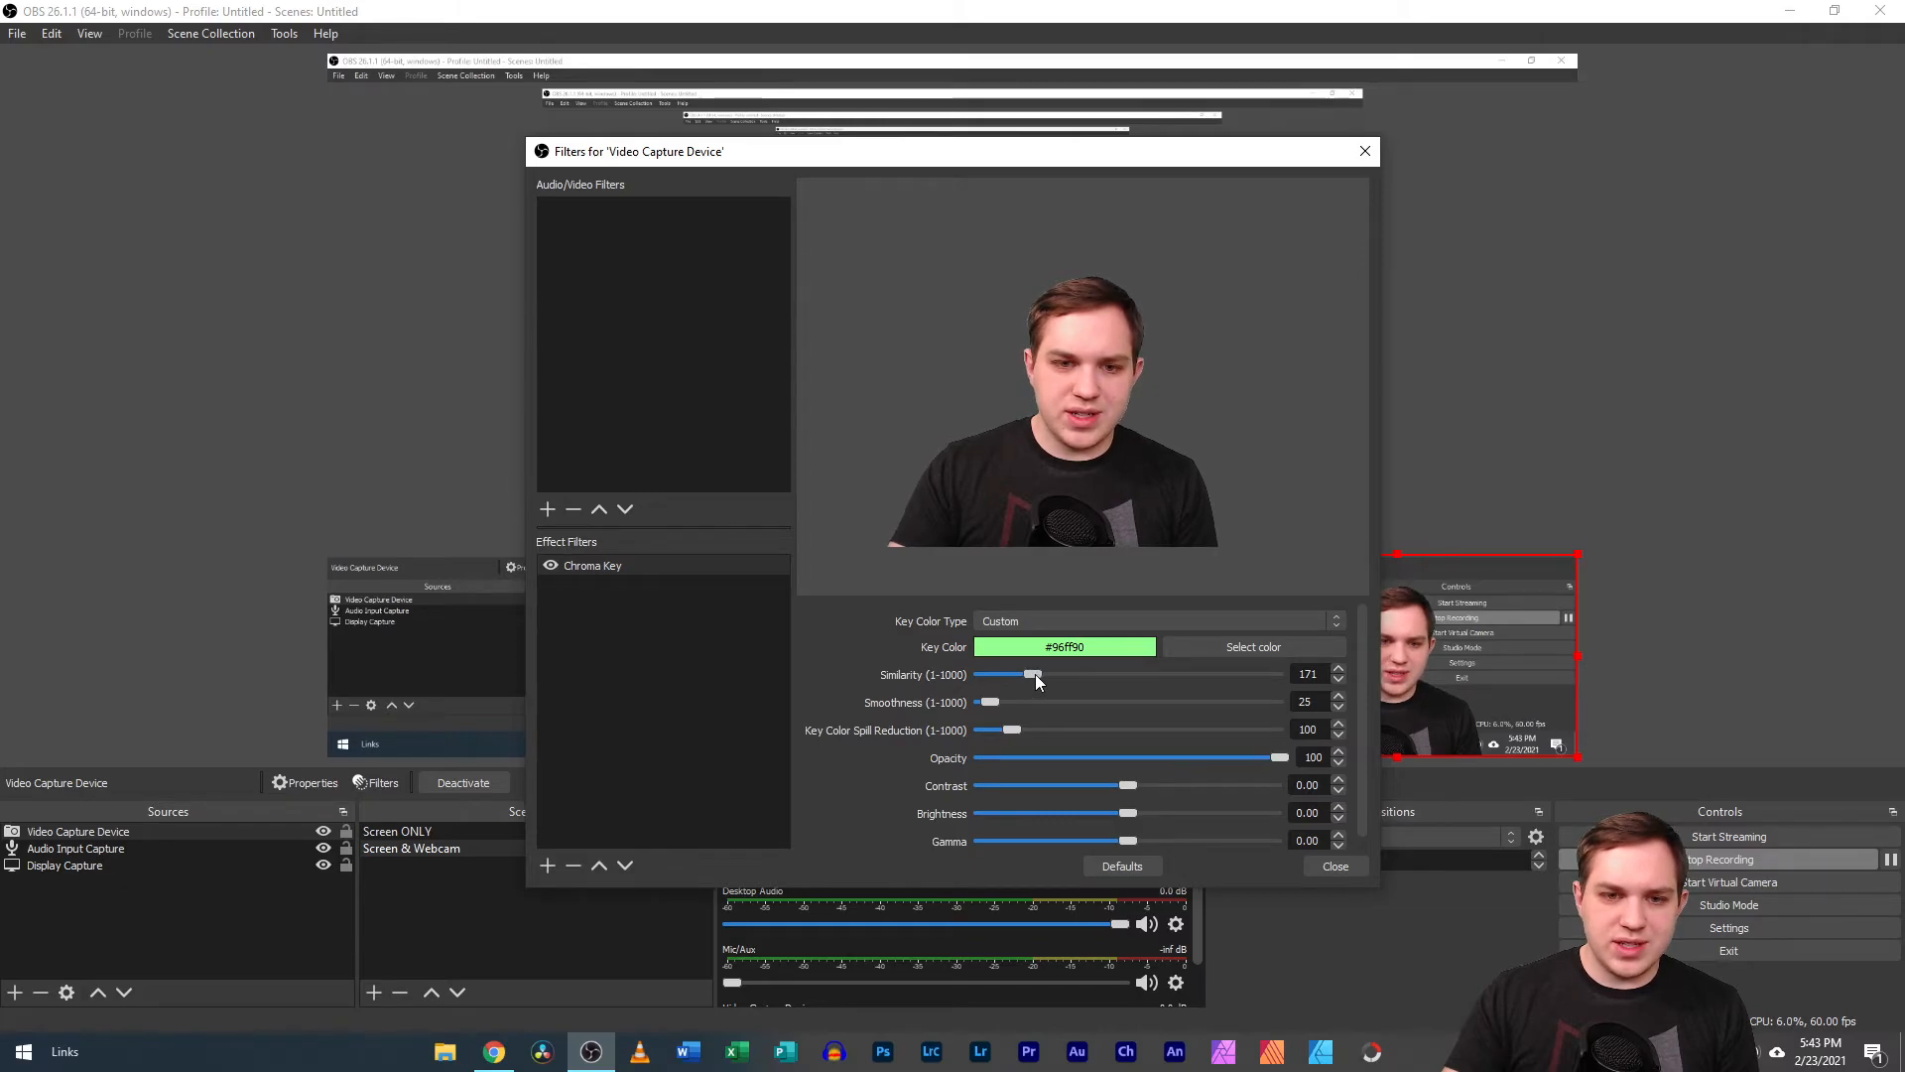
{"action": "left_click", "coordinate": [1325, 867]}
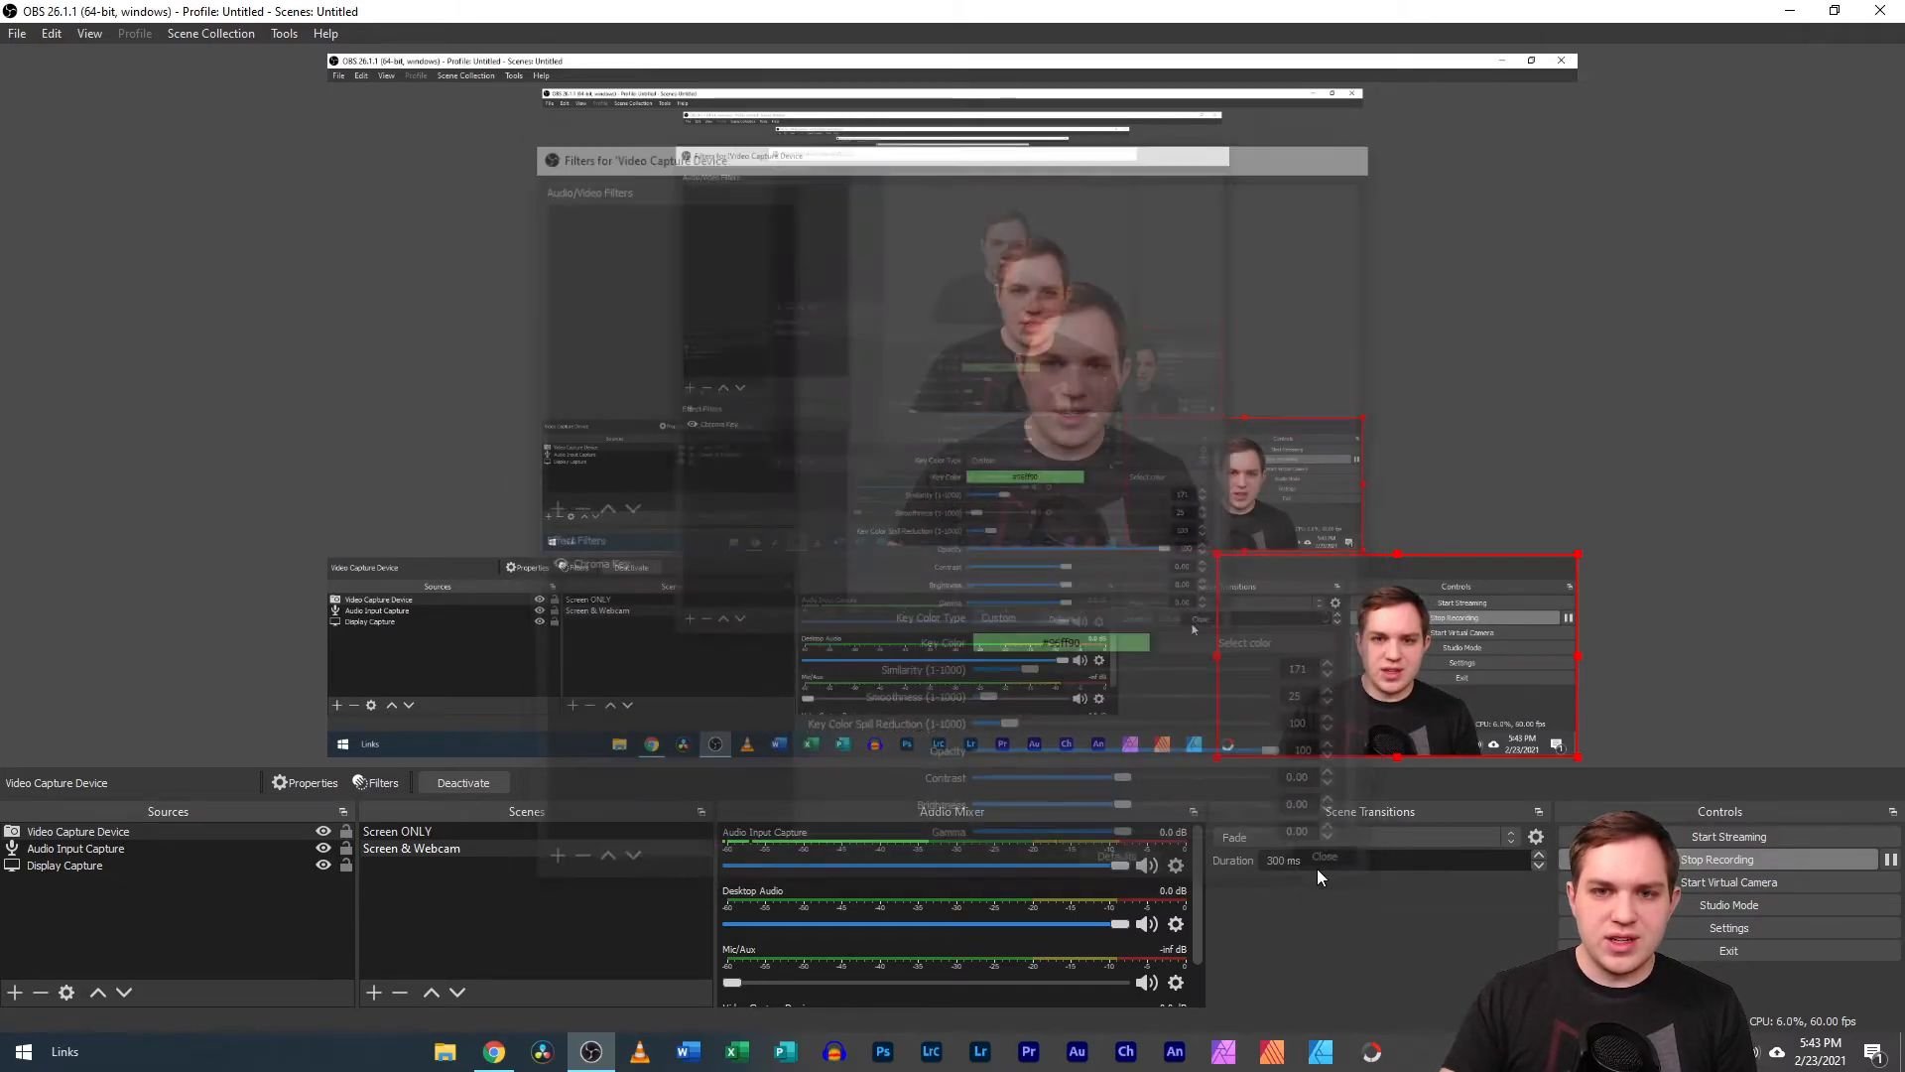
Scale the webcam source up to the full canvas to check the key, and reduce it to a small lower-right overlay.
{"action": "left_click_drag", "start_coordinate": [1218, 556], "coordinate": [330, 125]}
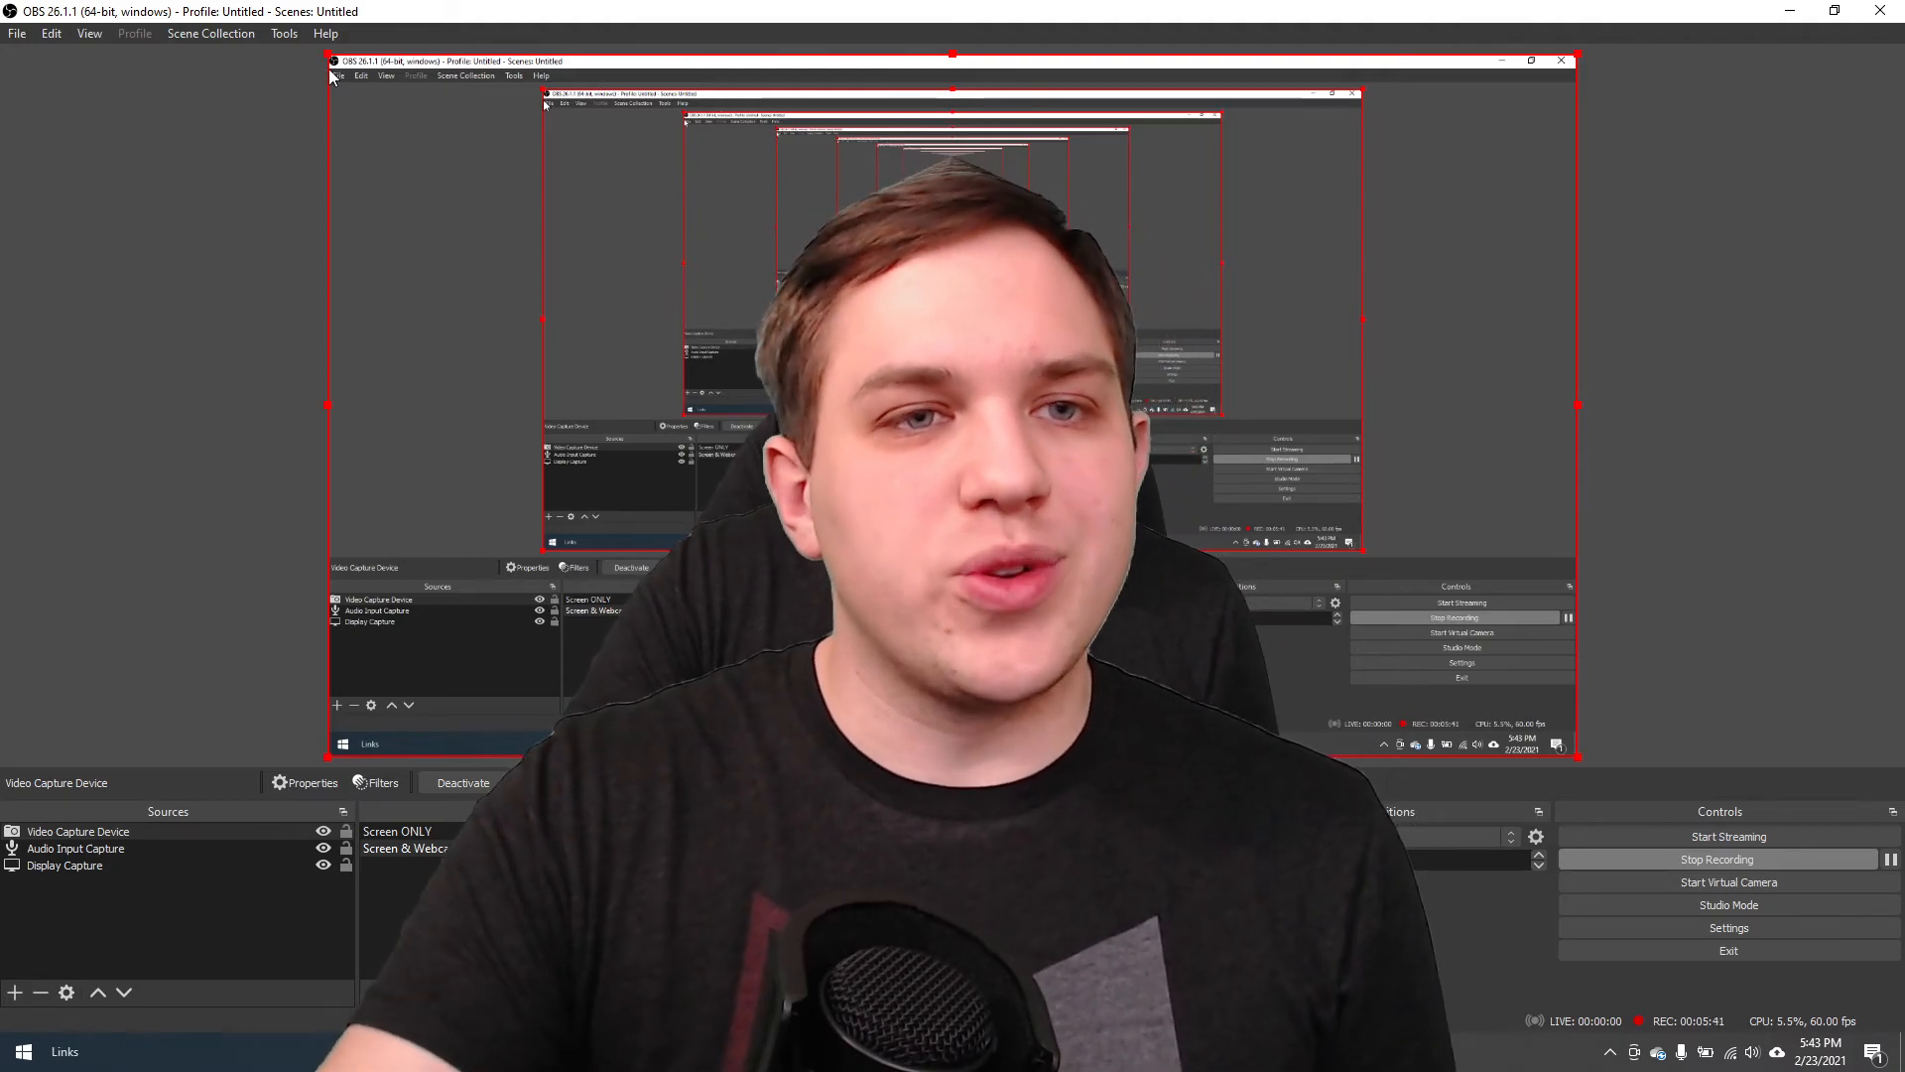
{"action": "left_click_drag", "start_coordinate": [327, 53], "coordinate": [1341, 516]}
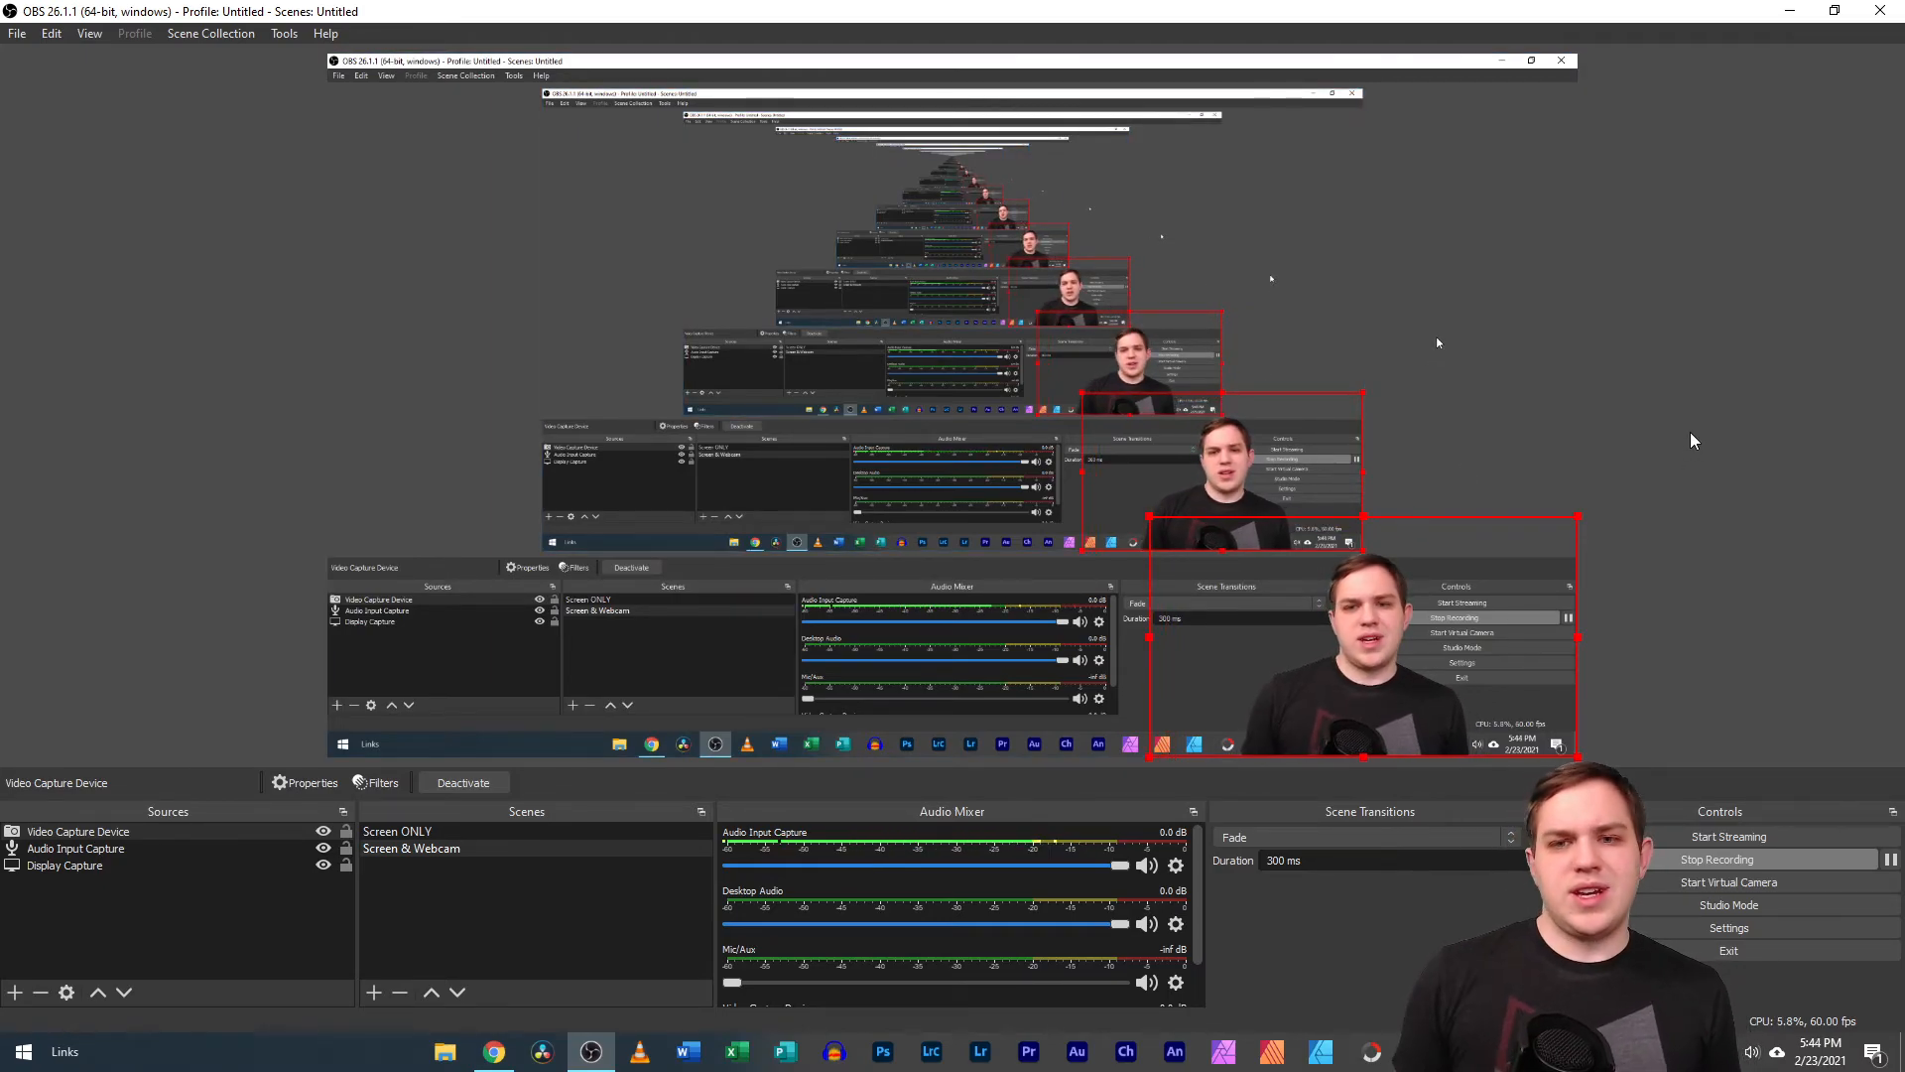